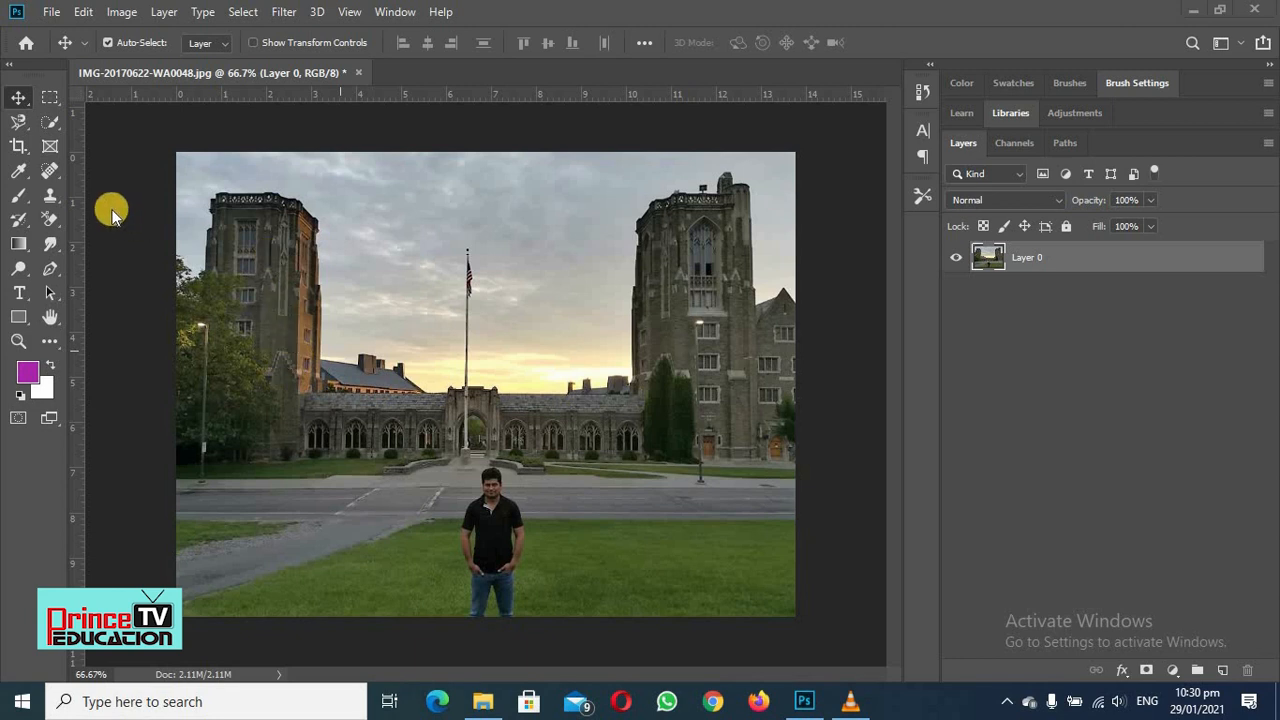
click(121, 14)
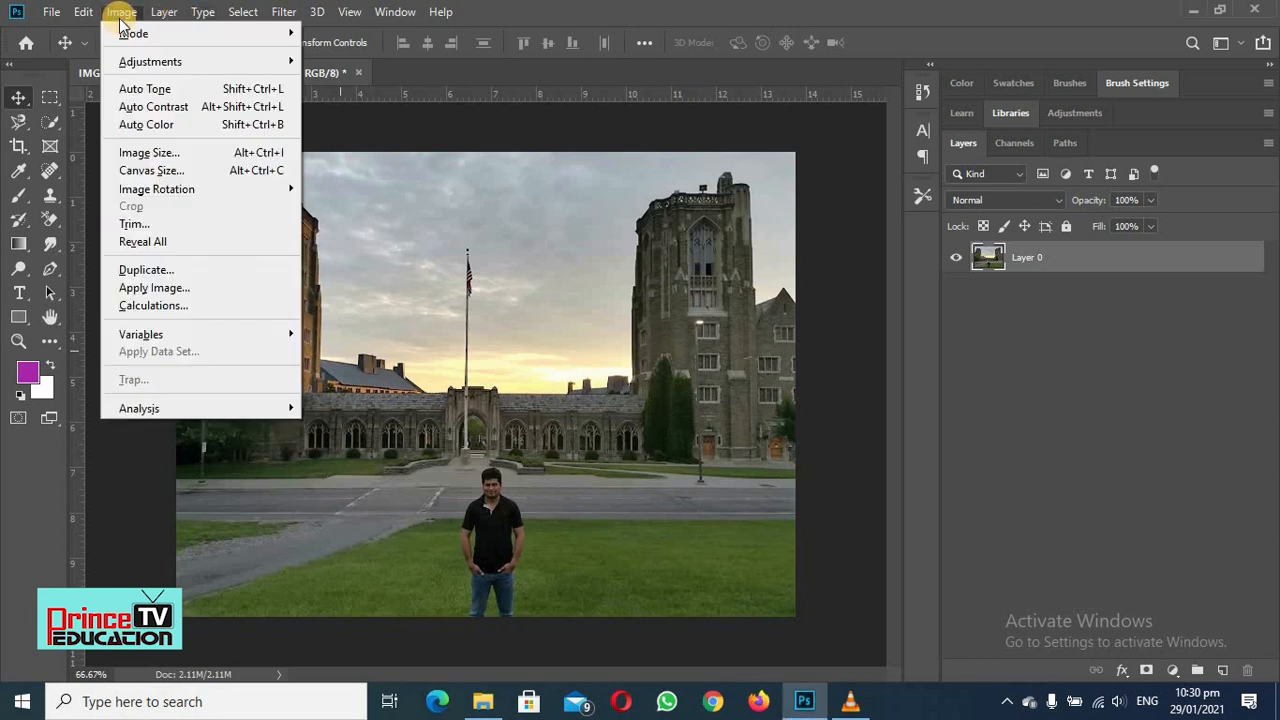
mouse_move(138, 62)
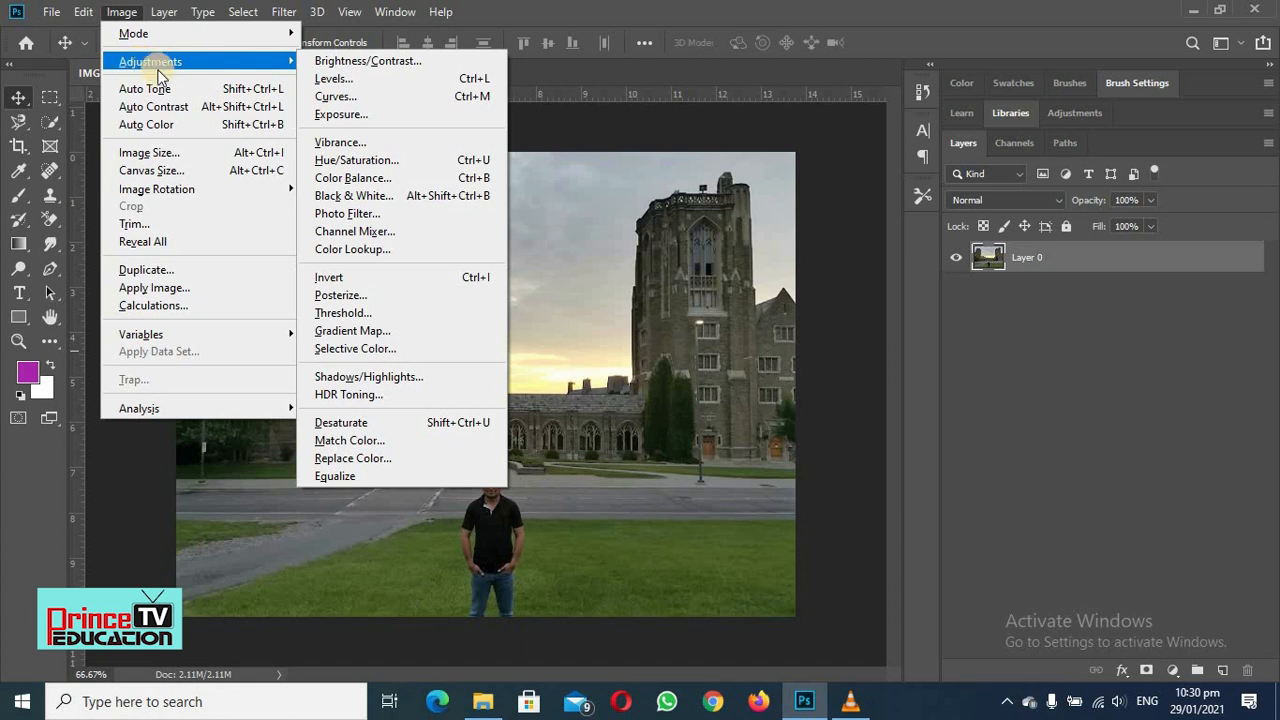
click(288, 65)
click(274, 68)
click(608, 257)
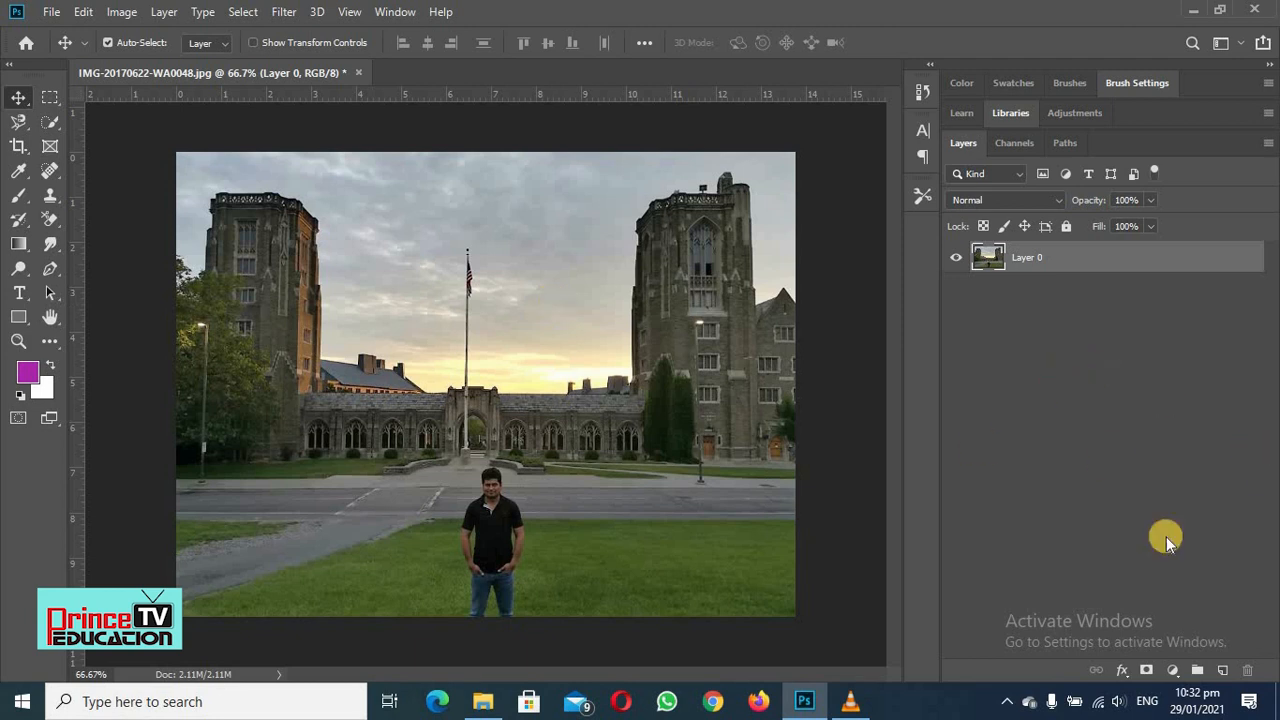
Add a Brightness/Contrast adjustment layer above the photo with brightness 21 and contrast 9
click(1171, 671)
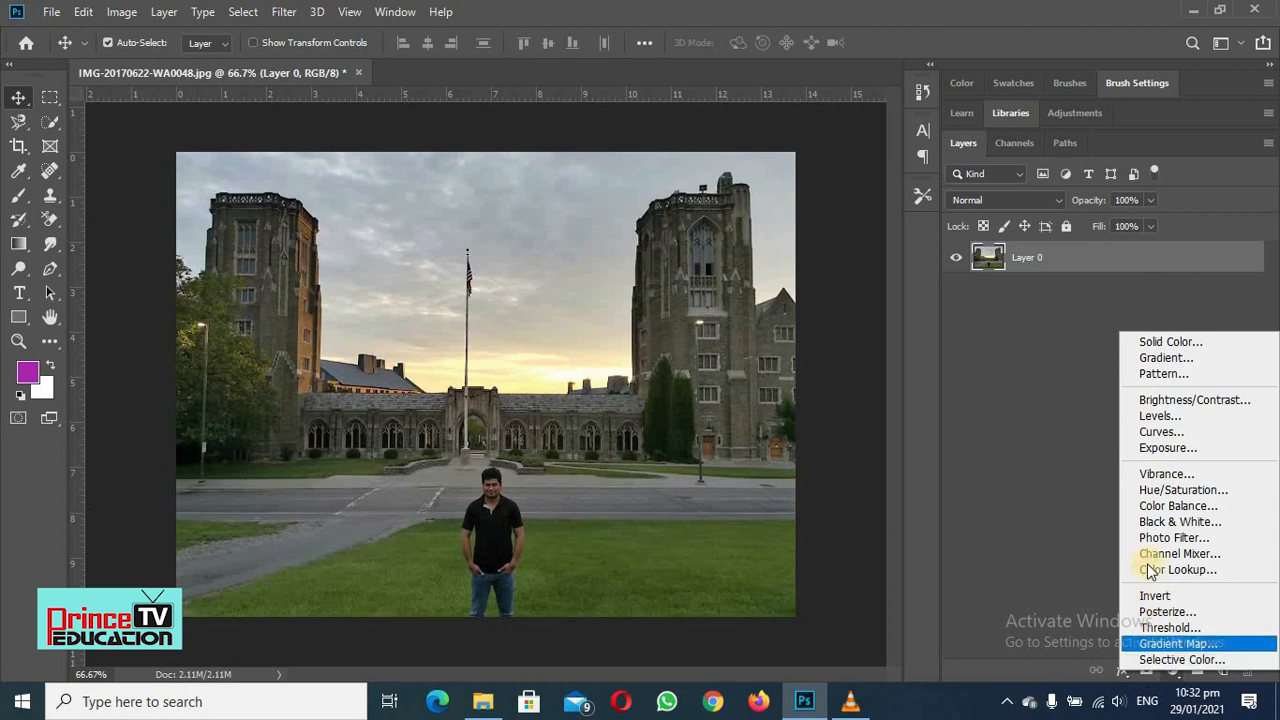
click(1176, 402)
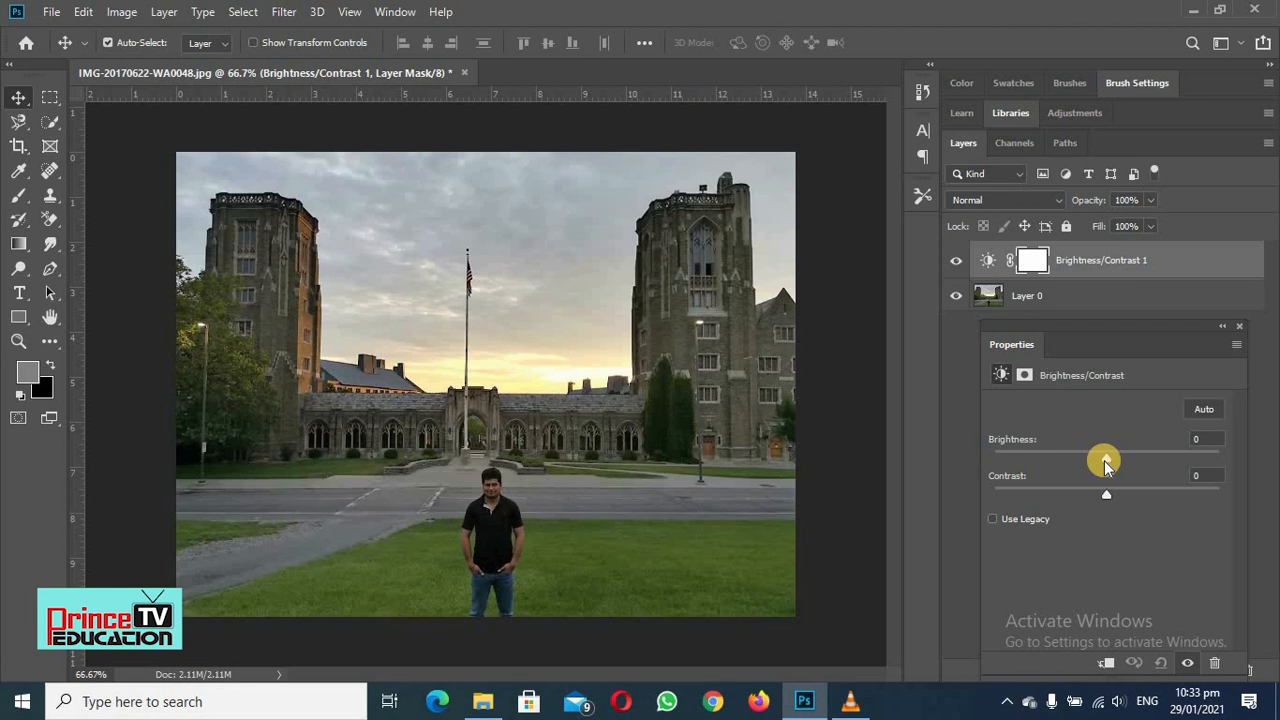
drag(1105, 458, 1113, 457)
mouse_move(1122, 460)
mouse_down()
mouse_move(1150, 458)
mouse_move(1123, 462)
mouse_up()
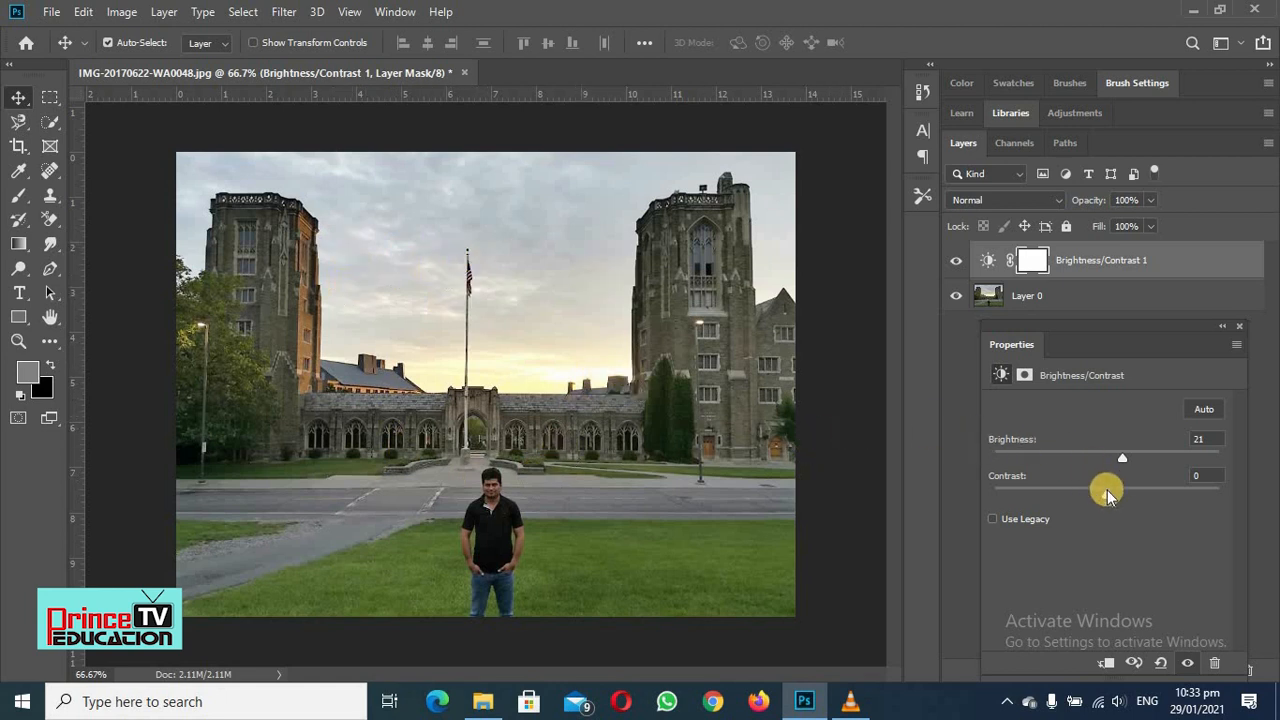
click(1107, 496)
mouse_move(1113, 495)
mouse_down()
mouse_move(1151, 498)
mouse_move(1018, 497)
mouse_move(1114, 487)
mouse_up()
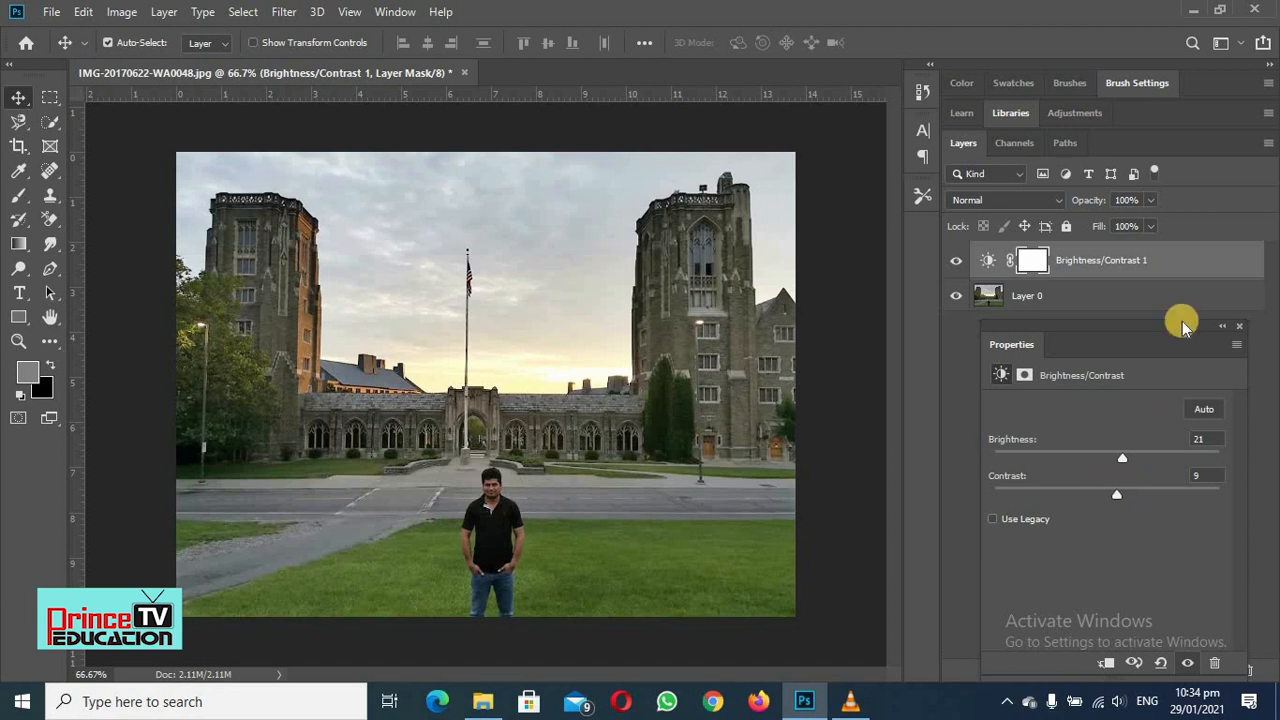
click(1241, 333)
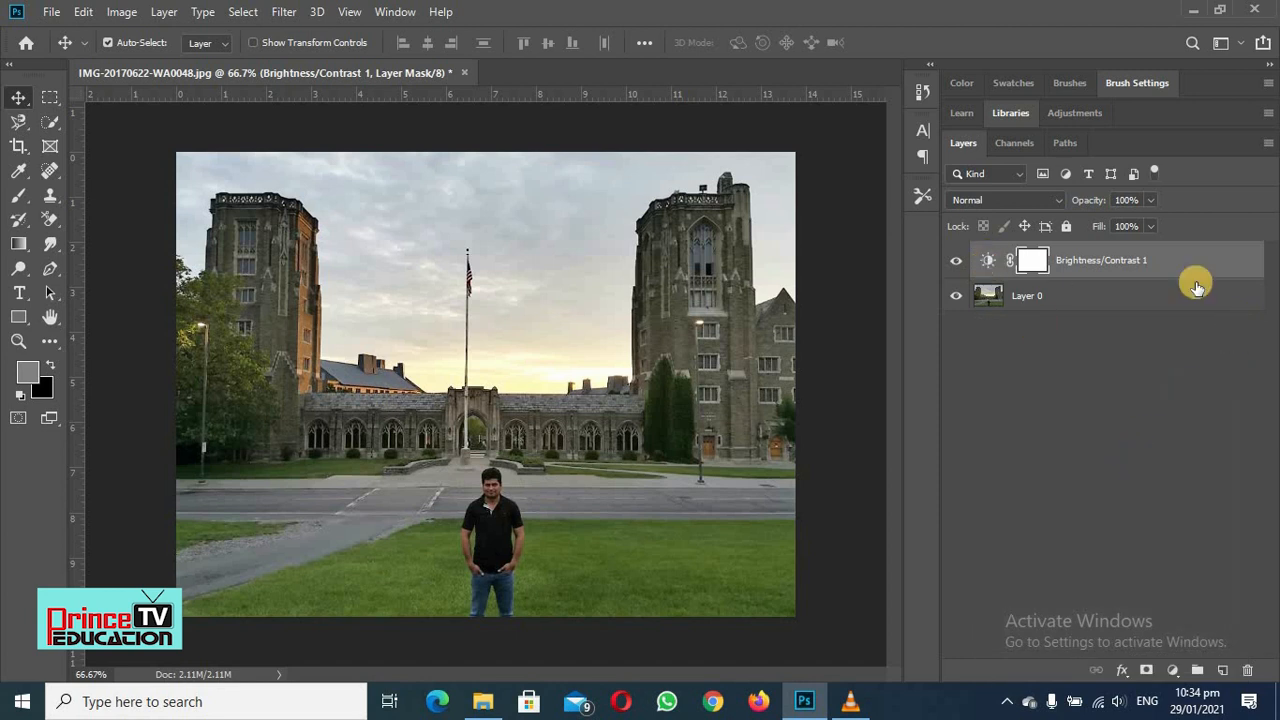
Toggle the Brightness/Contrast layer's visibility repeatedly to compare the photo before and after, leaving the layer visible
click(957, 265)
click(957, 265)
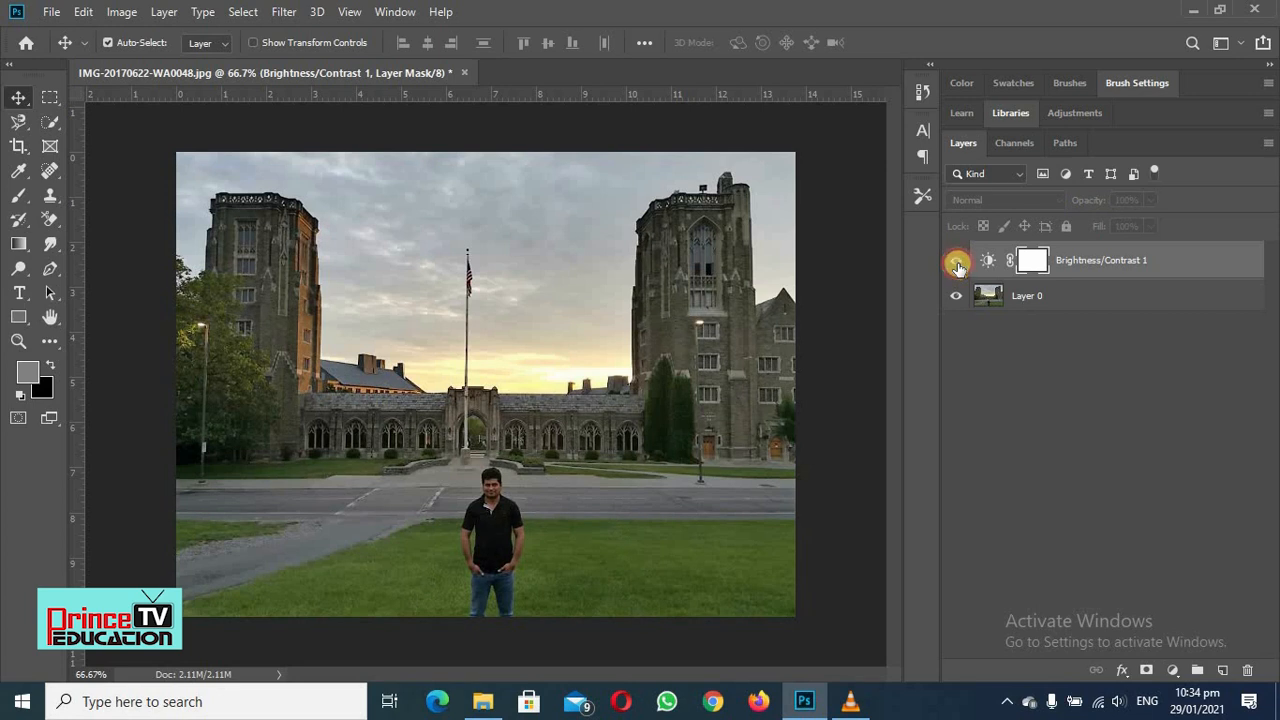
click(957, 265)
click(957, 265)
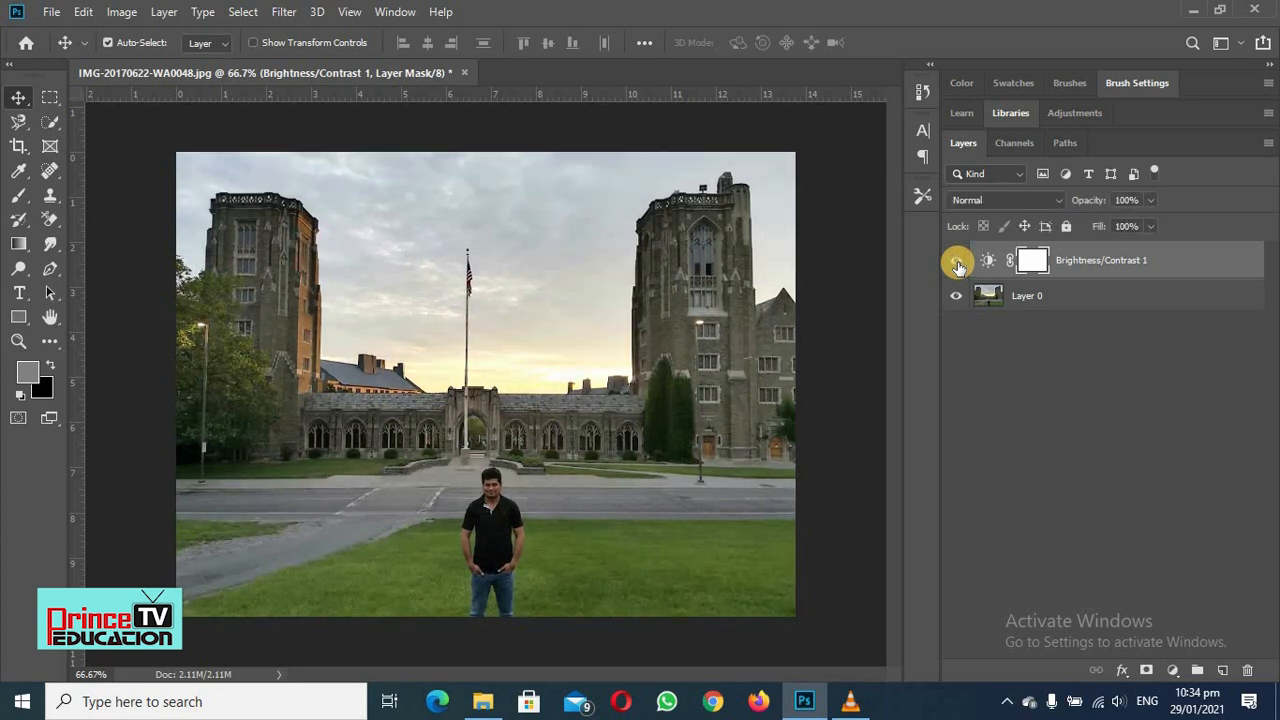
click(957, 265)
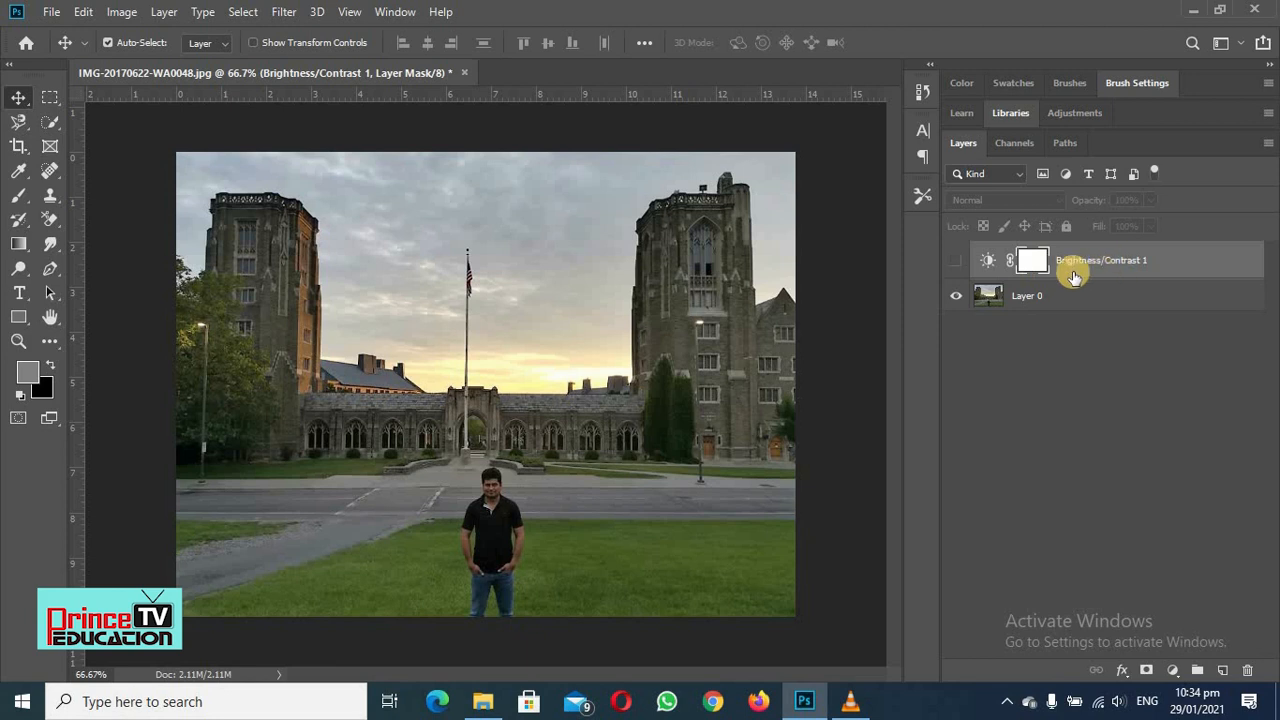
click(957, 261)
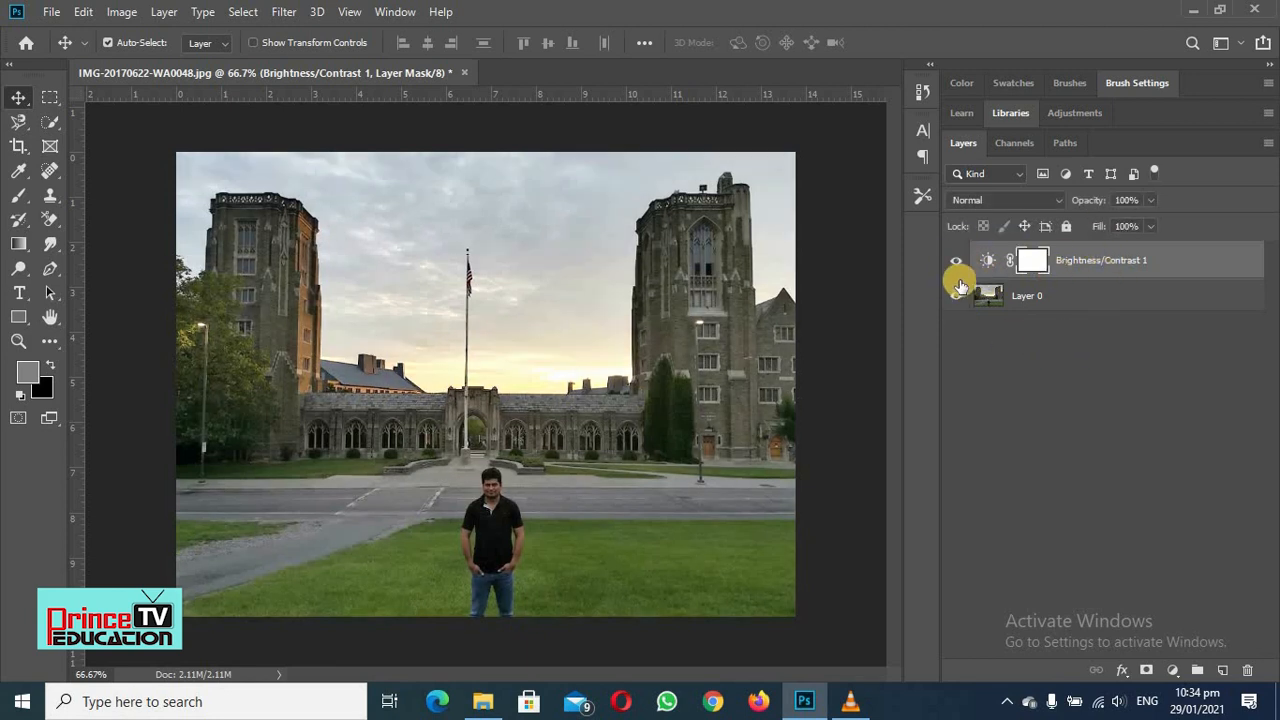
click(957, 261)
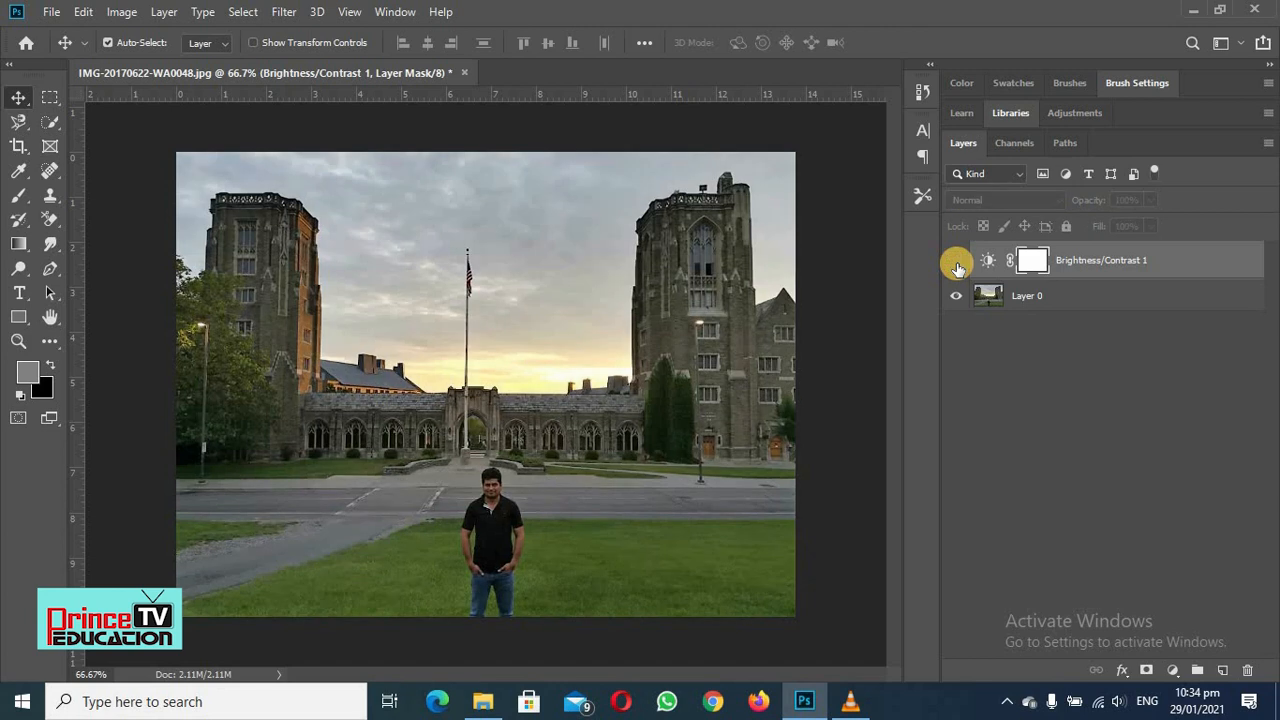
click(957, 262)
click(957, 262)
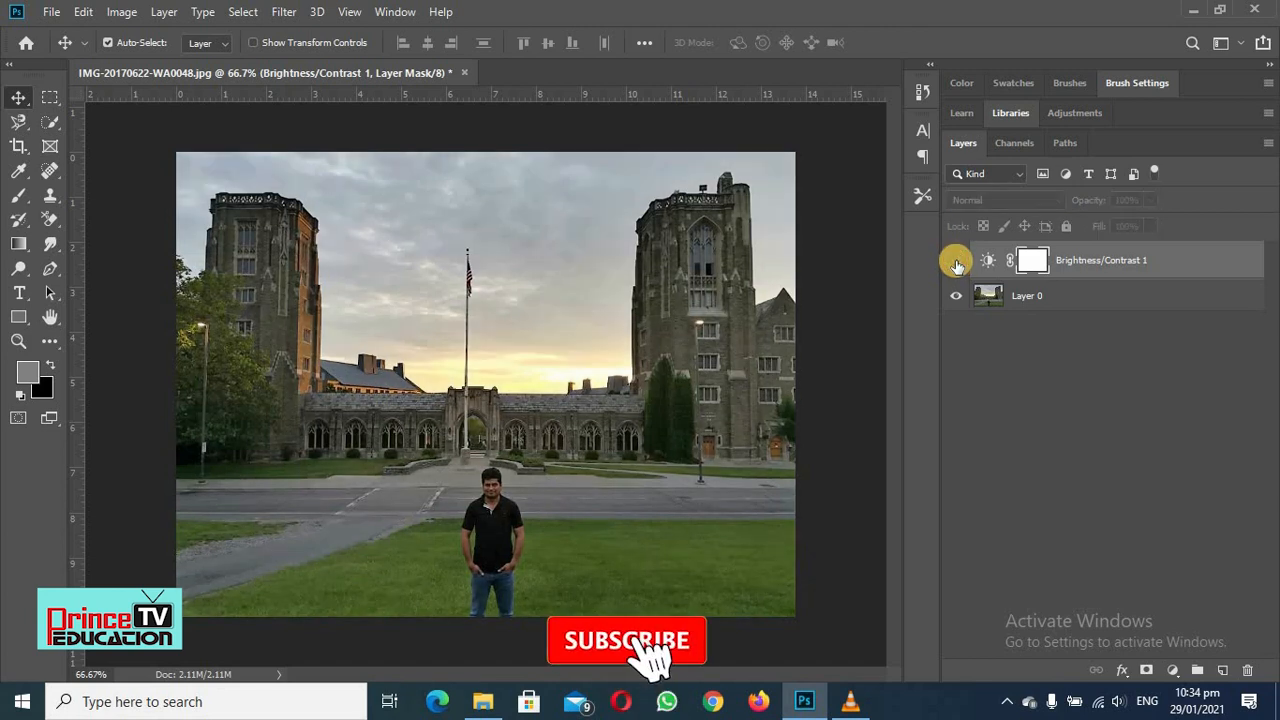
click(957, 262)
click(957, 262)
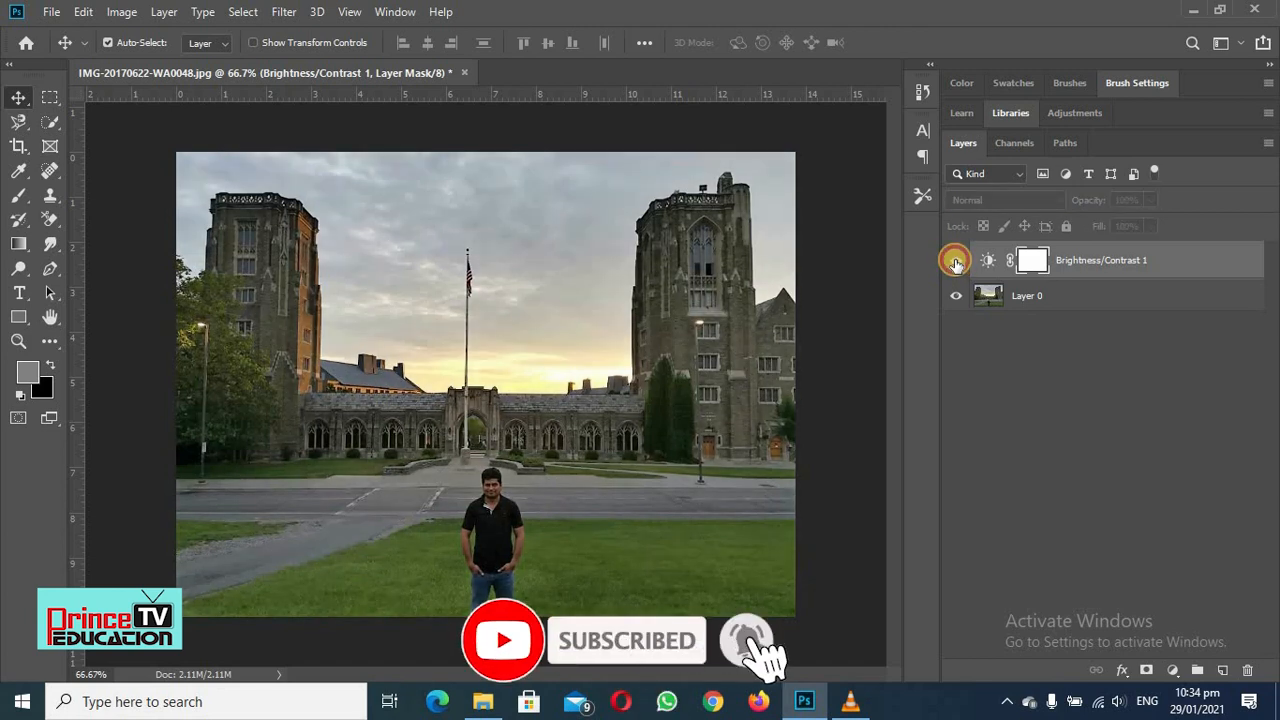
click(957, 262)
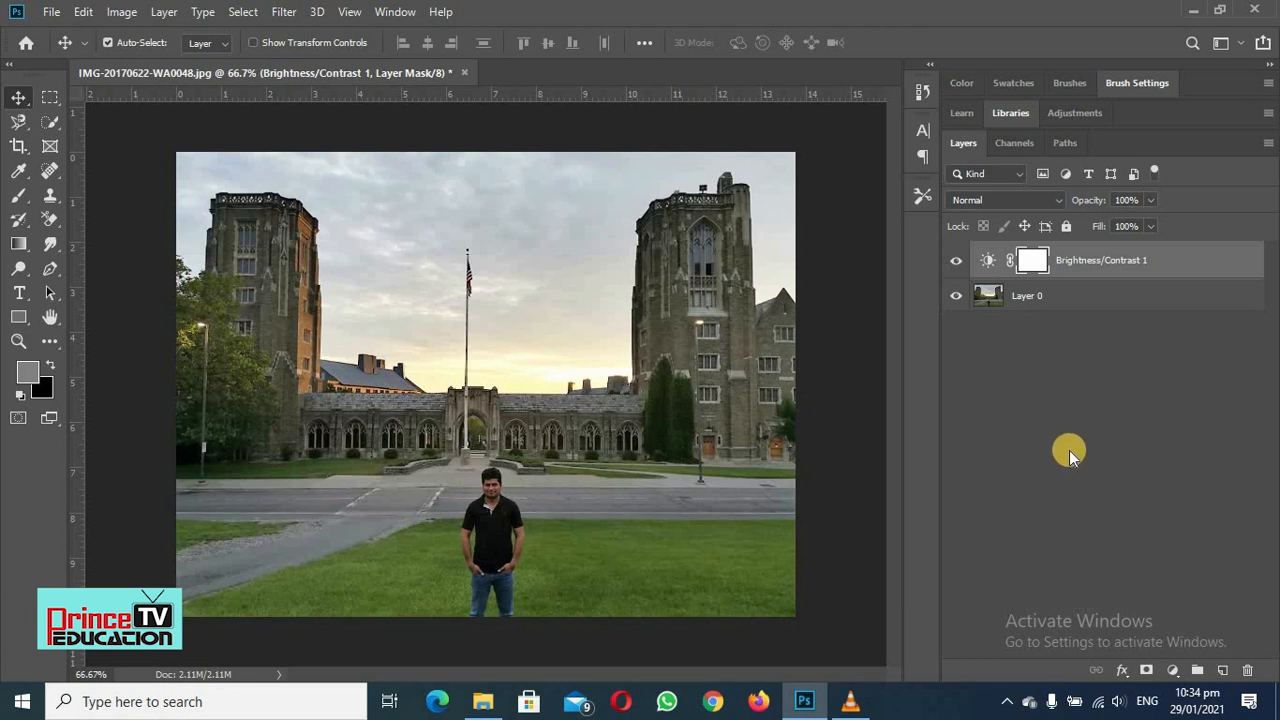
Add a Levels adjustment layer with input black level 14, midtones 1.22 and output white level 235
click(1176, 670)
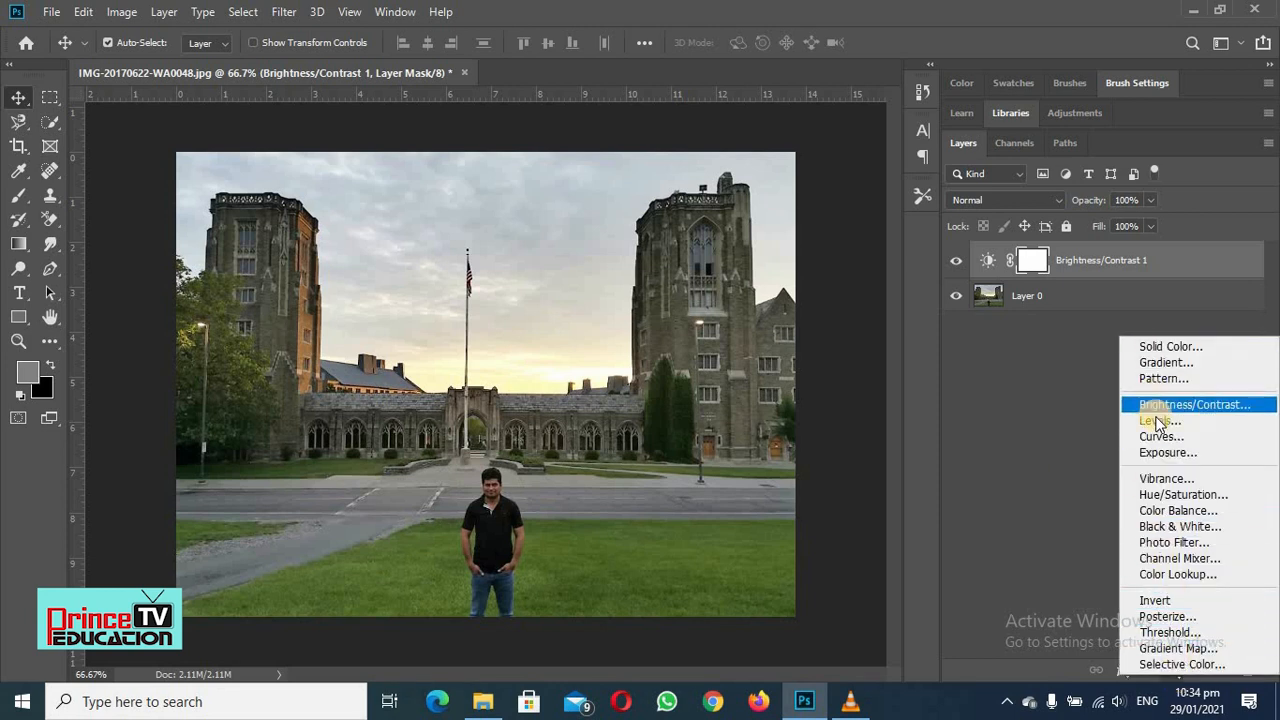
click(1160, 420)
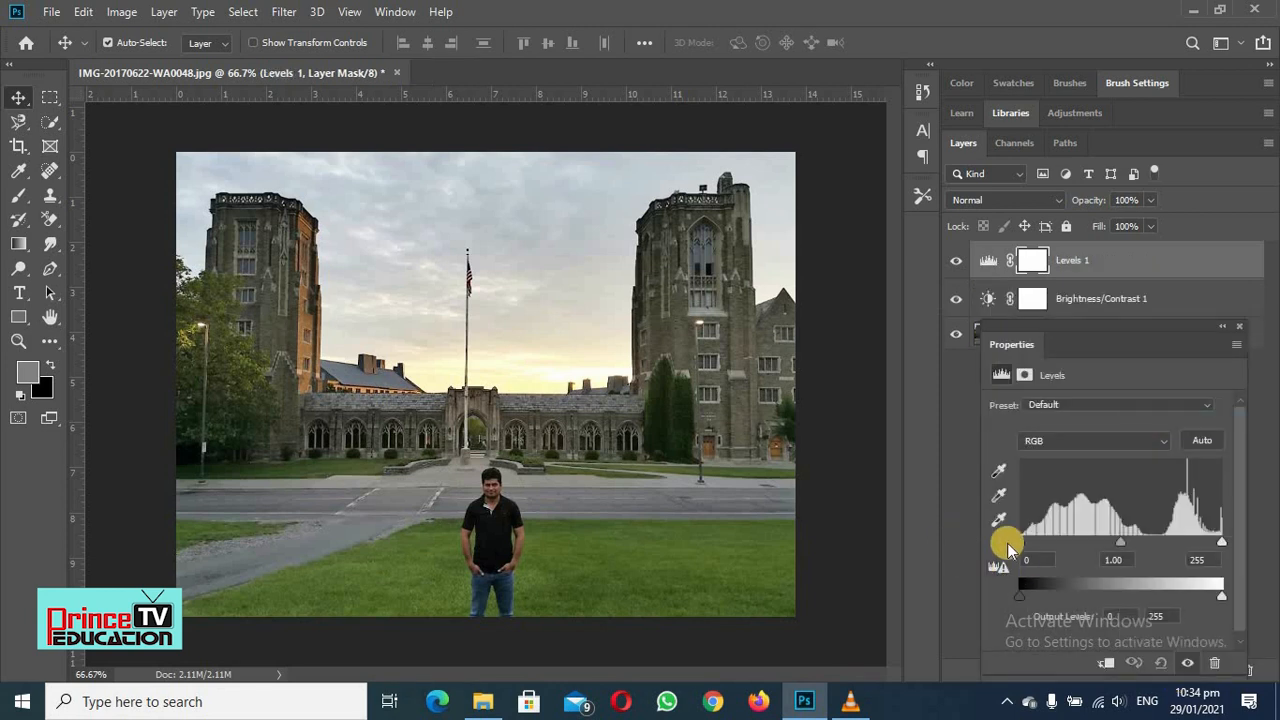
drag(1104, 320, 1055, 173)
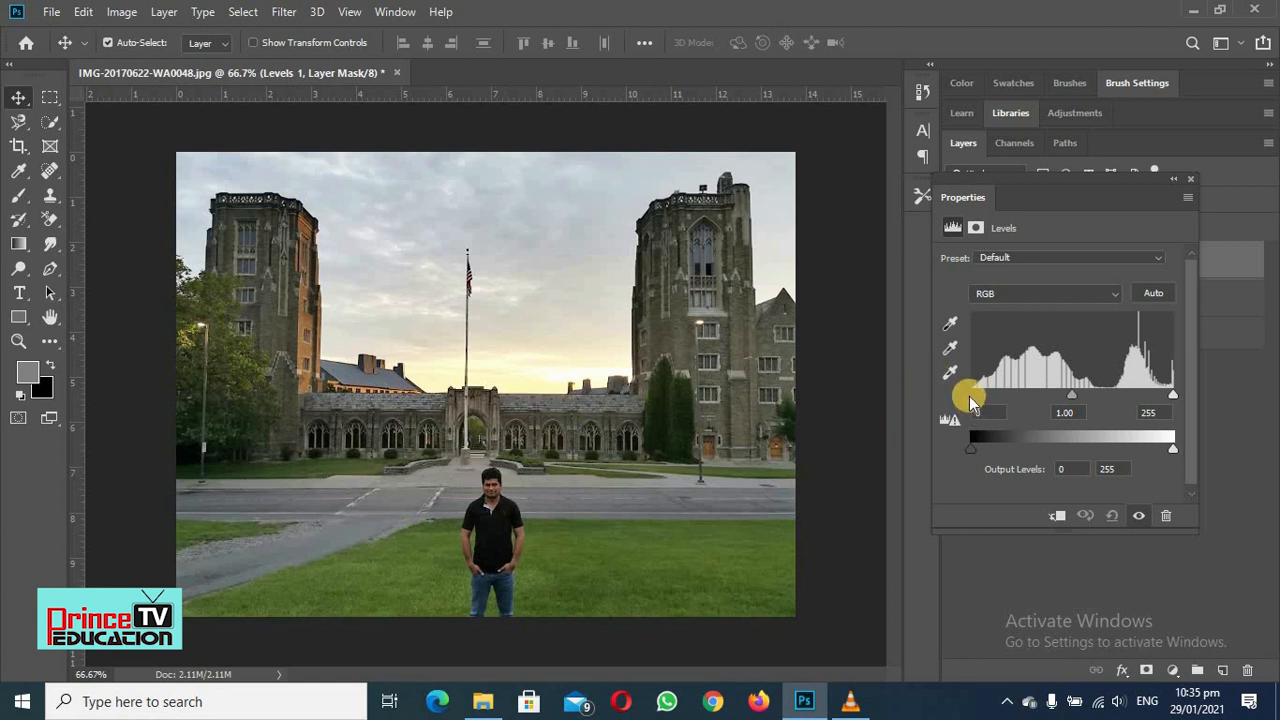
drag(970, 398, 991, 401)
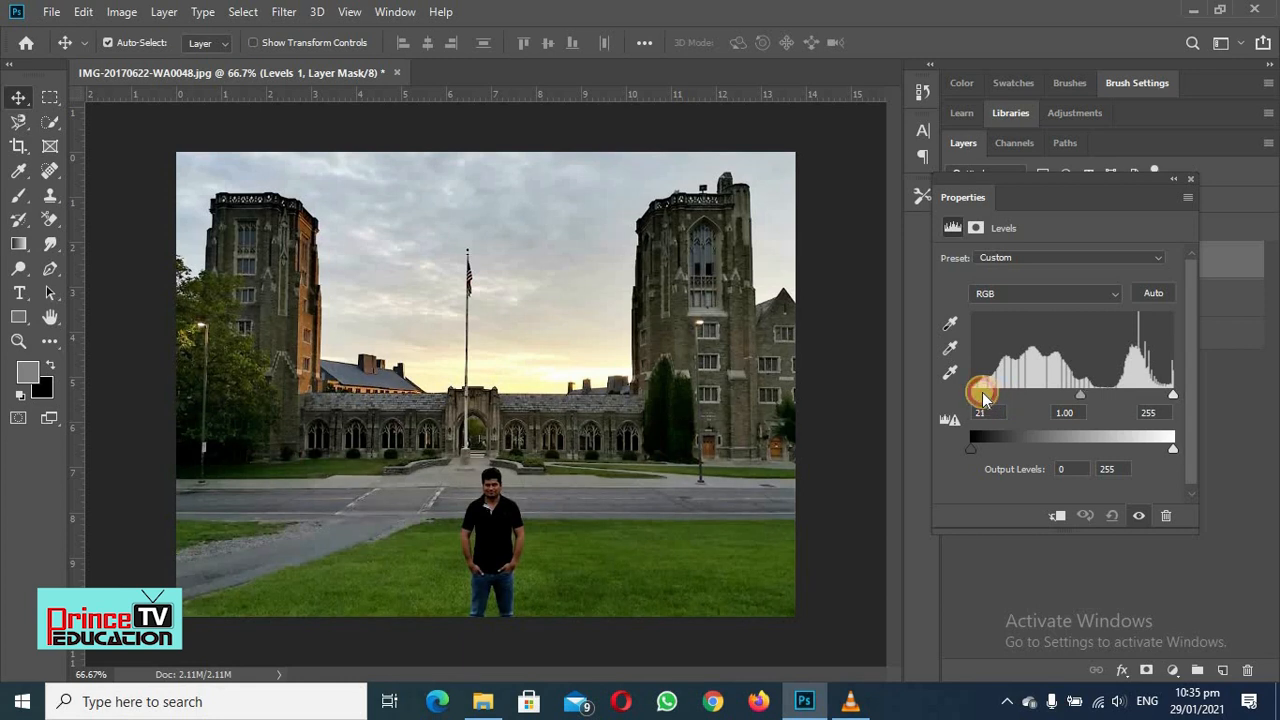
mouse_move(983, 398)
mouse_down()
mouse_move(1008, 398)
mouse_move(988, 401)
mouse_up()
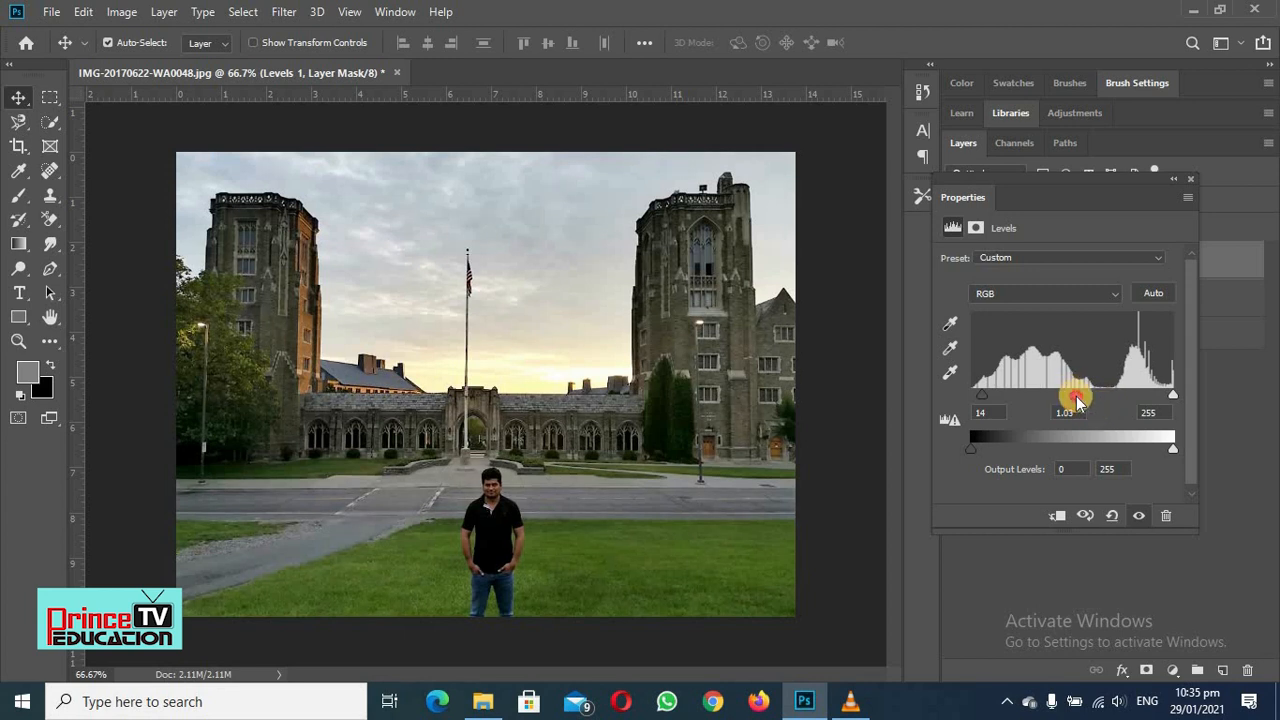
drag(1077, 400, 1064, 405)
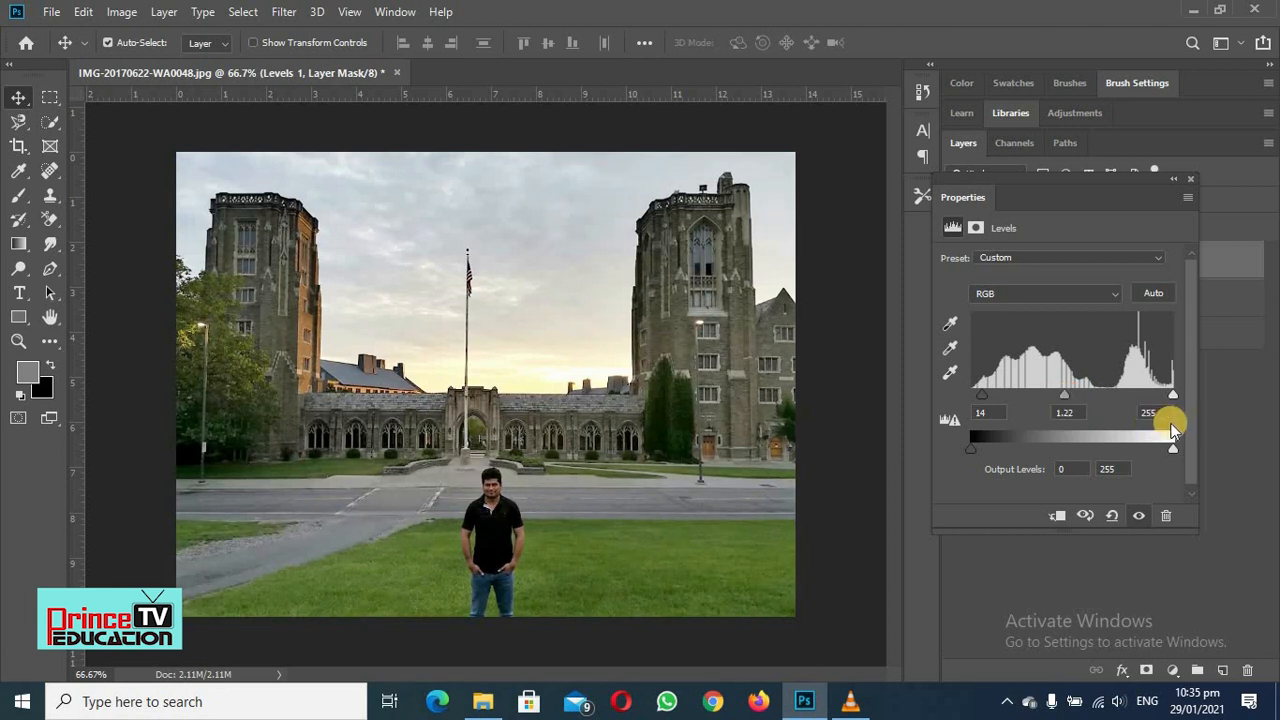
drag(1175, 453, 1158, 454)
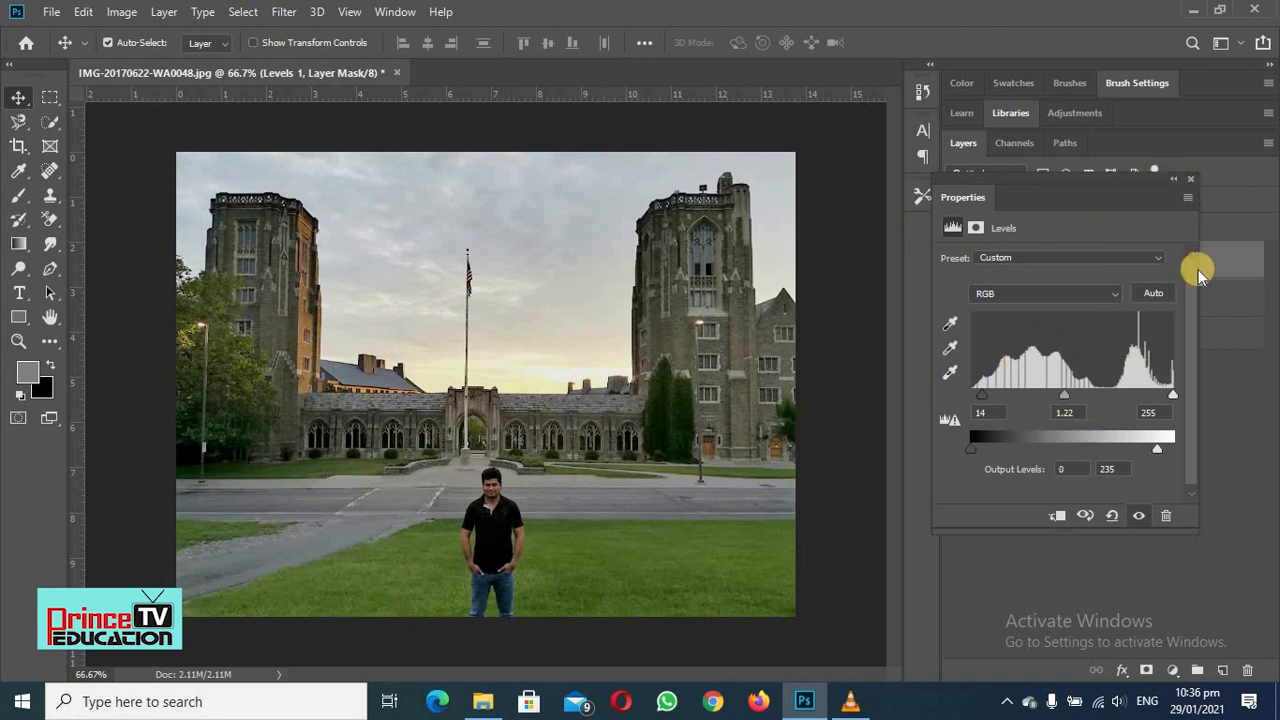
click(1192, 180)
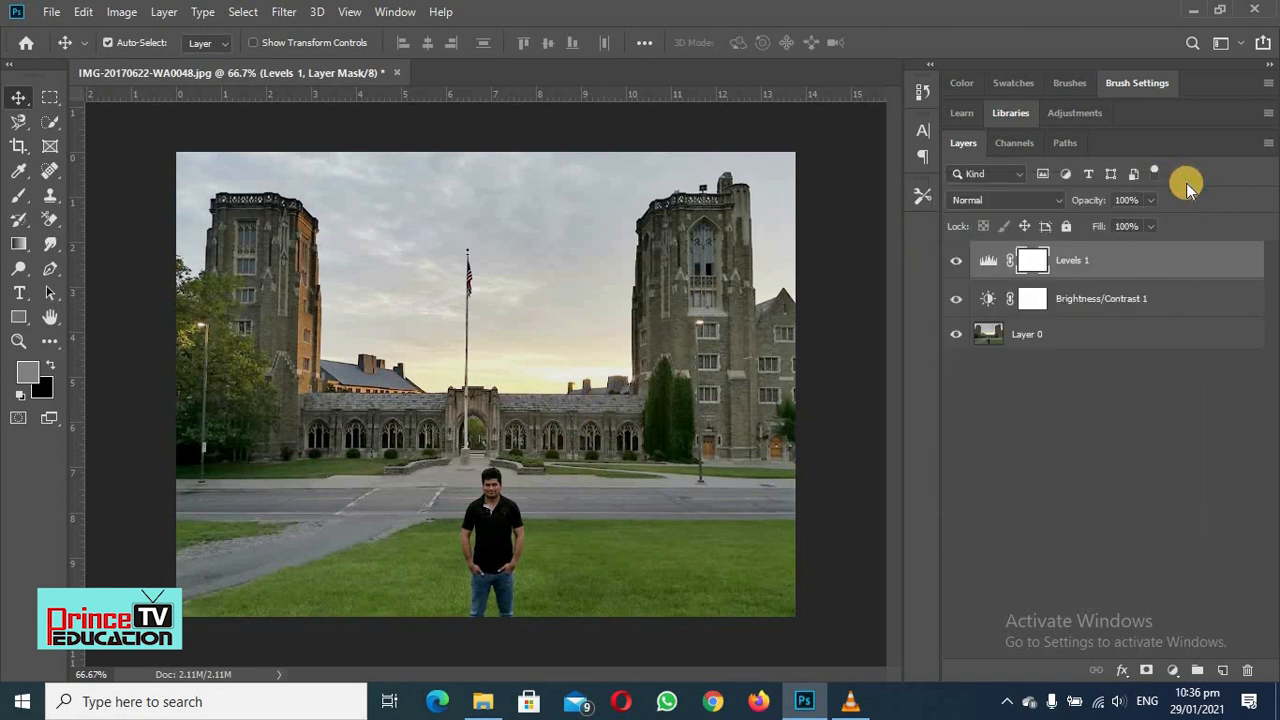
Toggle the Levels layer's visibility repeatedly to compare its effect on the photo, leaving the layer visible
click(955, 261)
click(955, 261)
click(955, 261)
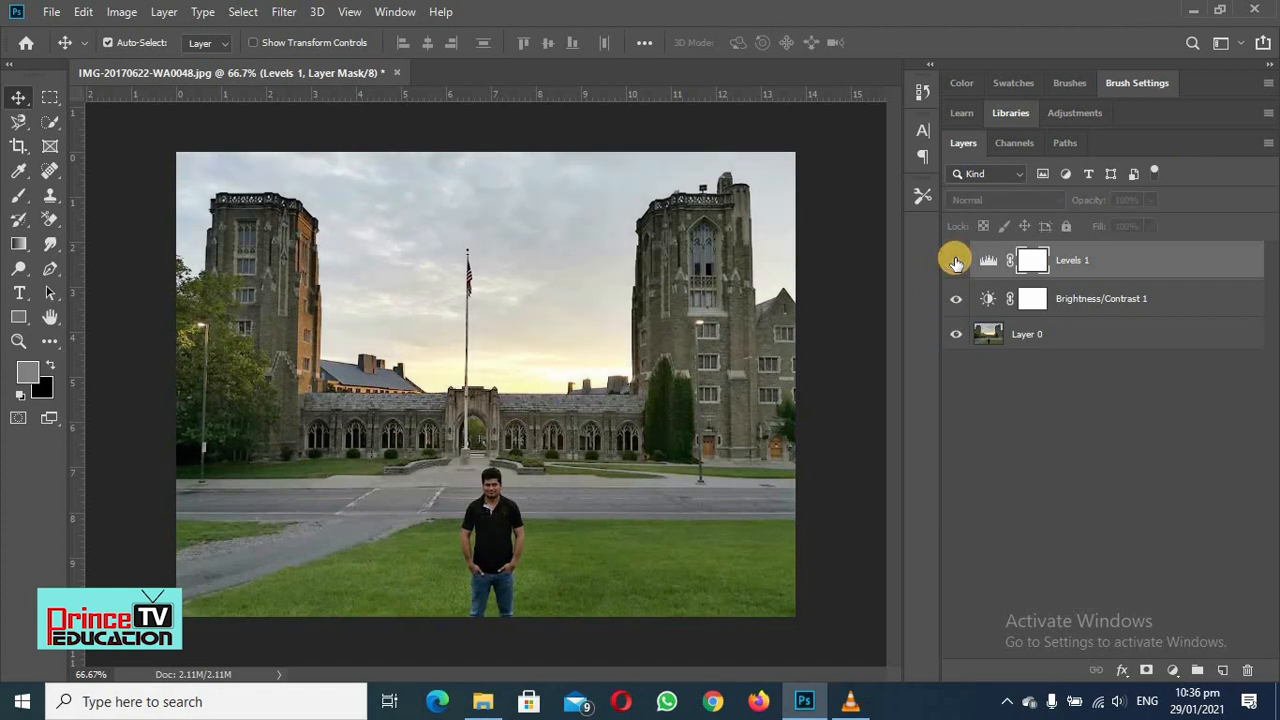
click(955, 261)
click(955, 260)
click(955, 260)
click(955, 261)
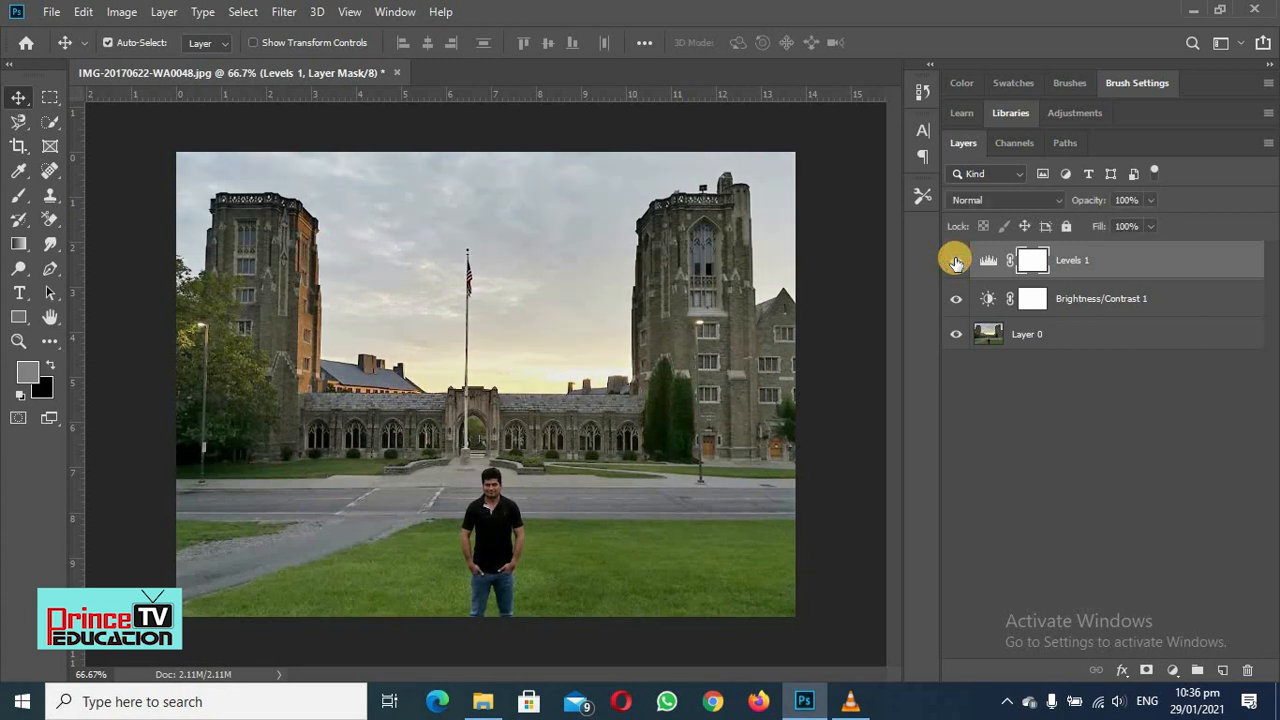
click(955, 260)
click(955, 261)
click(955, 260)
click(955, 260)
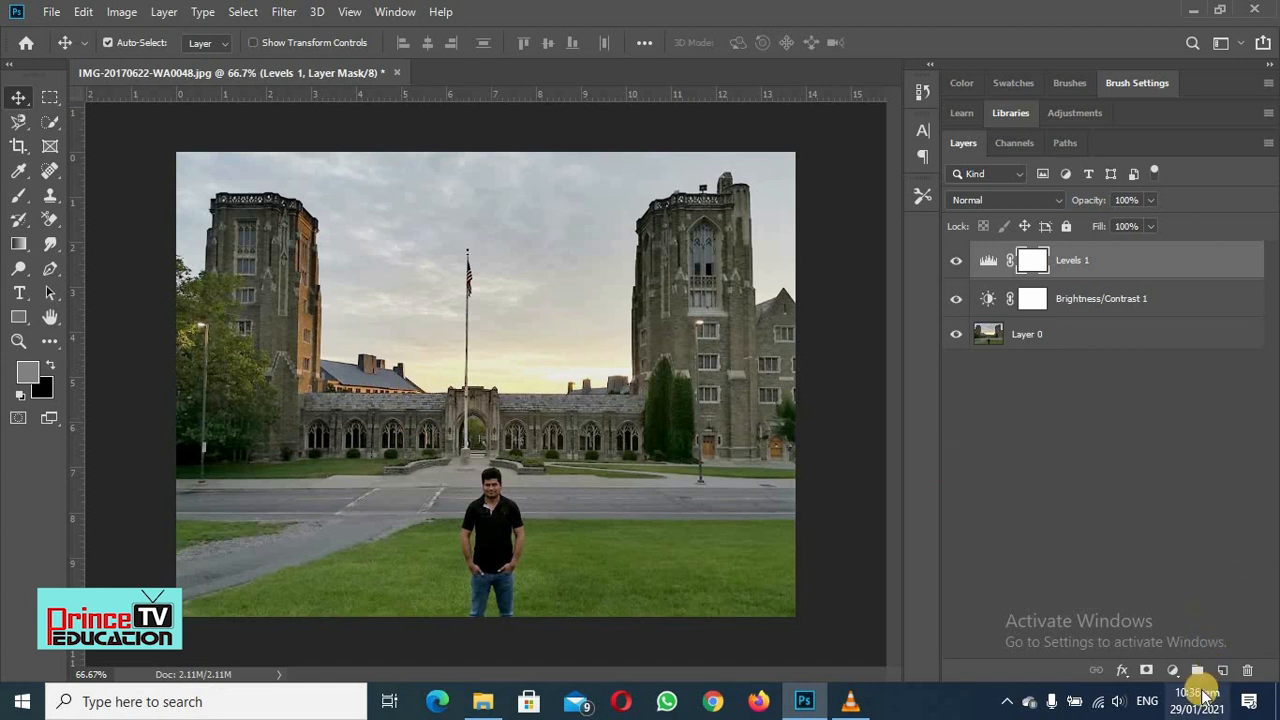
Add a Curves adjustment layer and shape its RGB curve into a gentle S, raising the highlights and lowering the shadows
click(1178, 672)
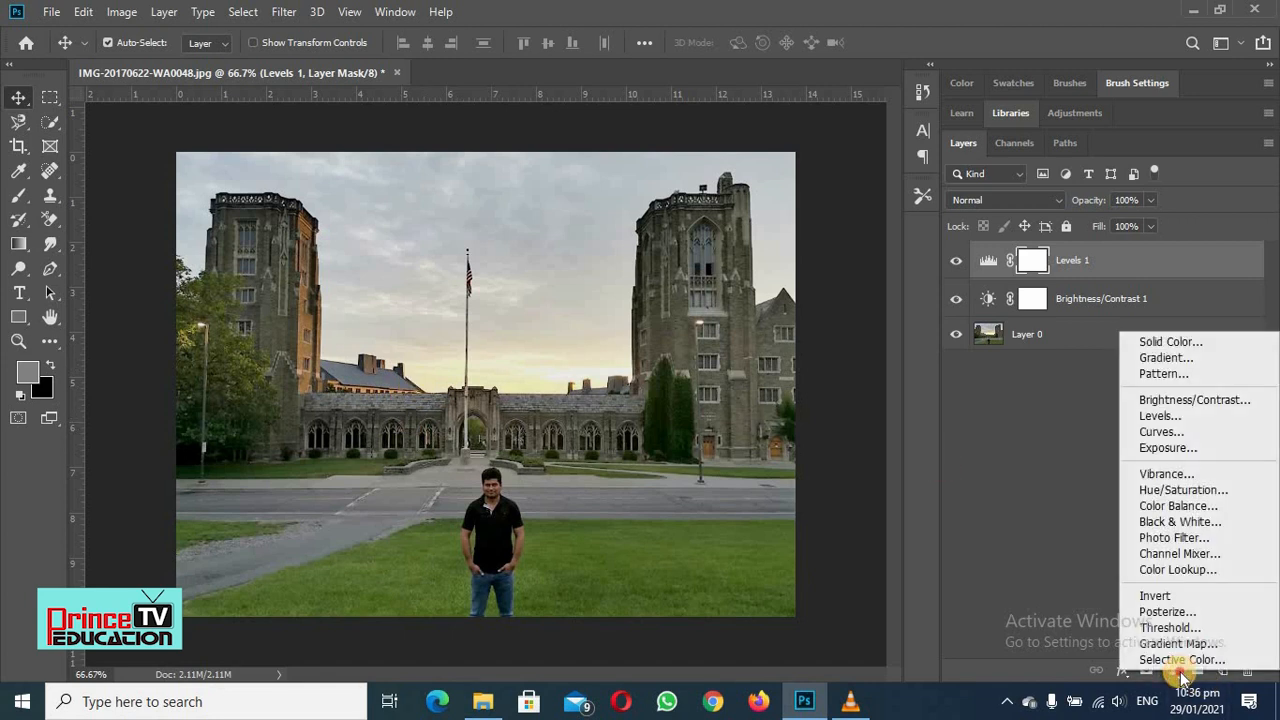
click(1208, 430)
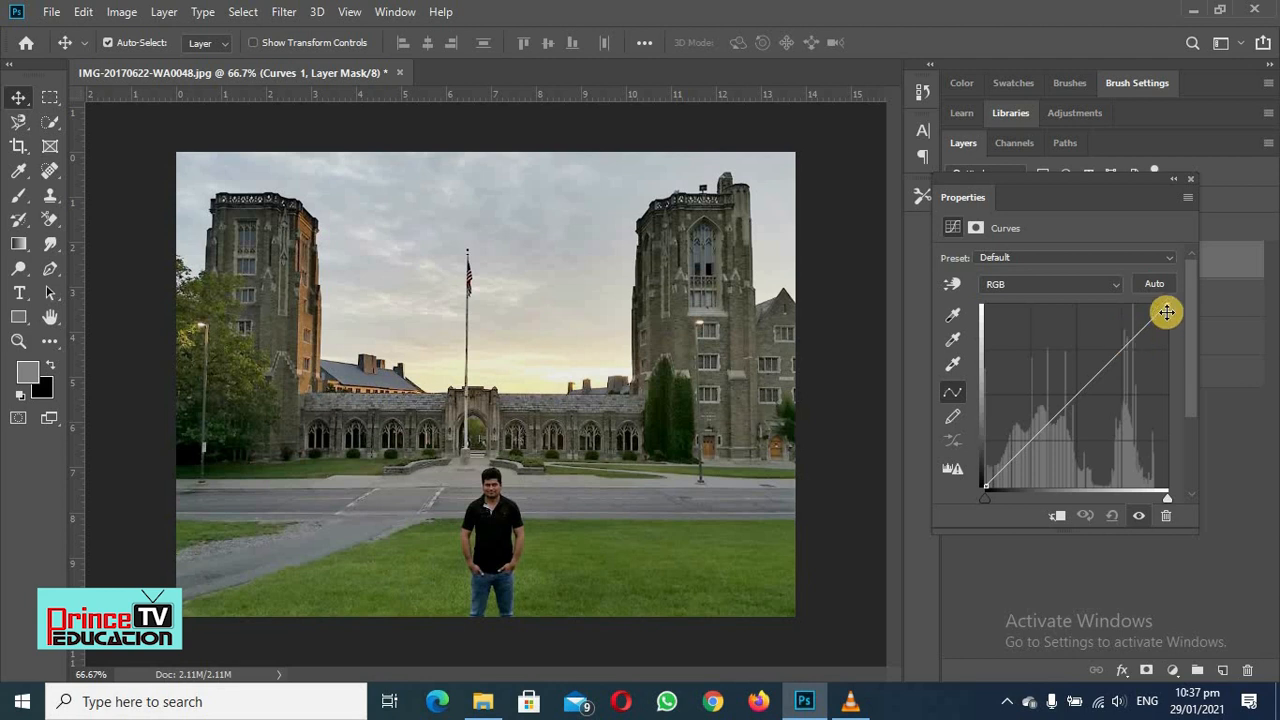
drag(1167, 305, 1169, 263)
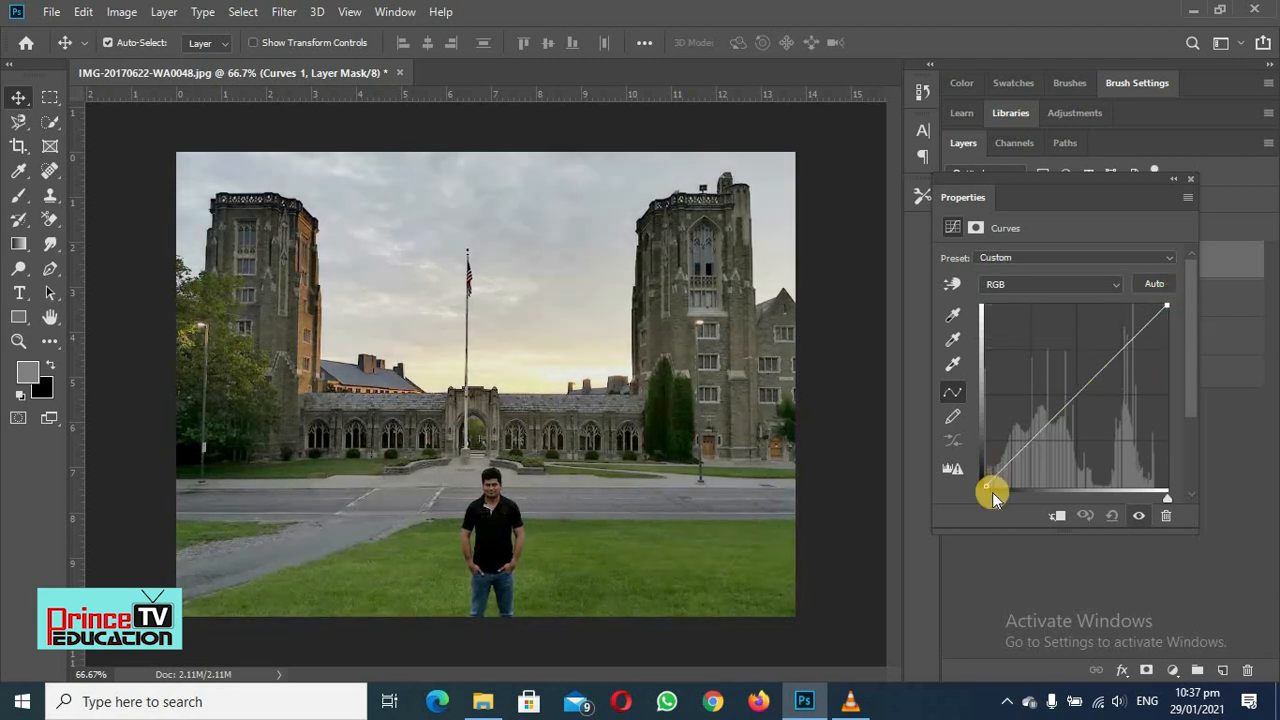
mouse_move(991, 482)
mouse_down()
mouse_move(983, 434)
mouse_move(980, 486)
mouse_move(1040, 486)
mouse_move(982, 484)
mouse_up()
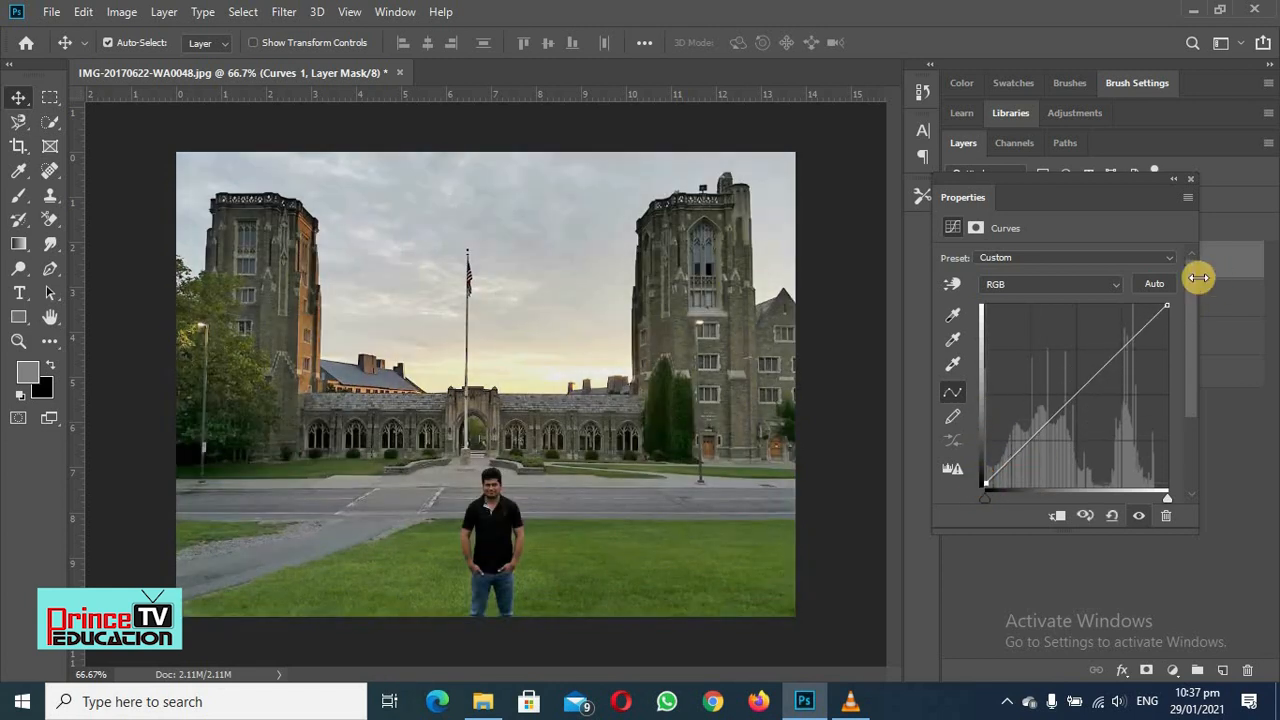
mouse_move(1165, 304)
mouse_down()
mouse_move(1097, 309)
mouse_move(1185, 297)
mouse_up()
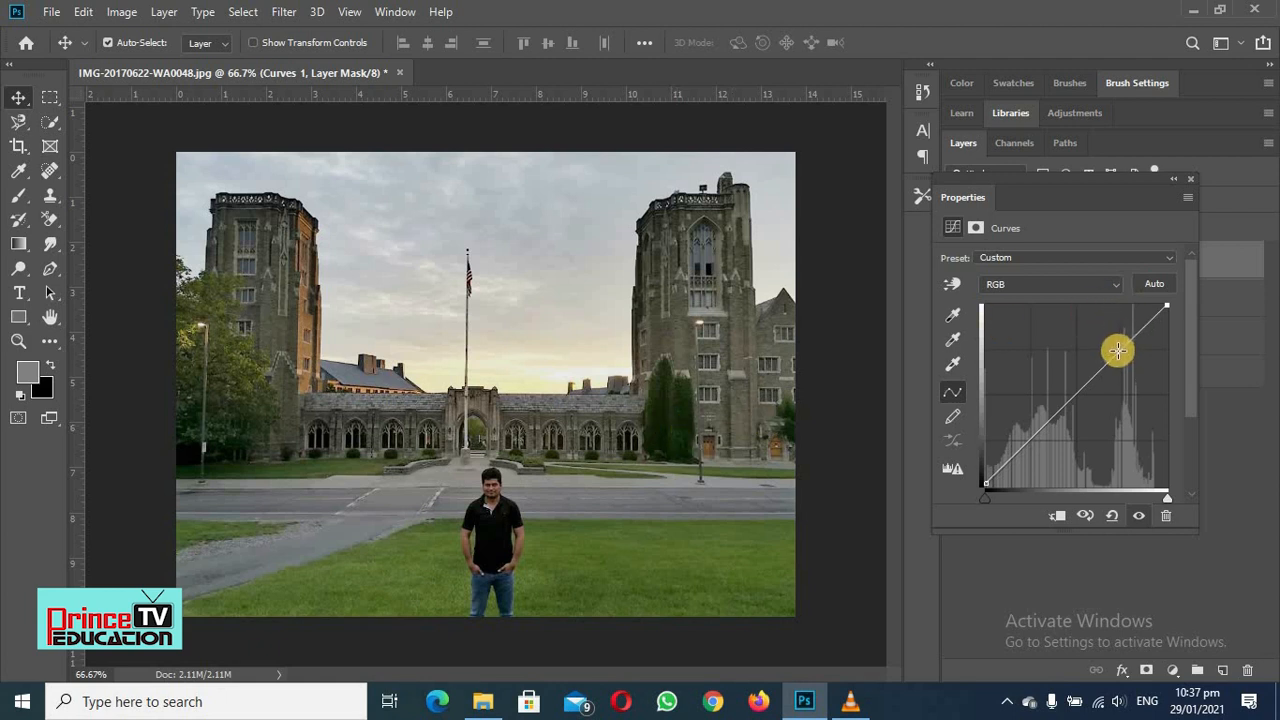
drag(1117, 350, 1111, 346)
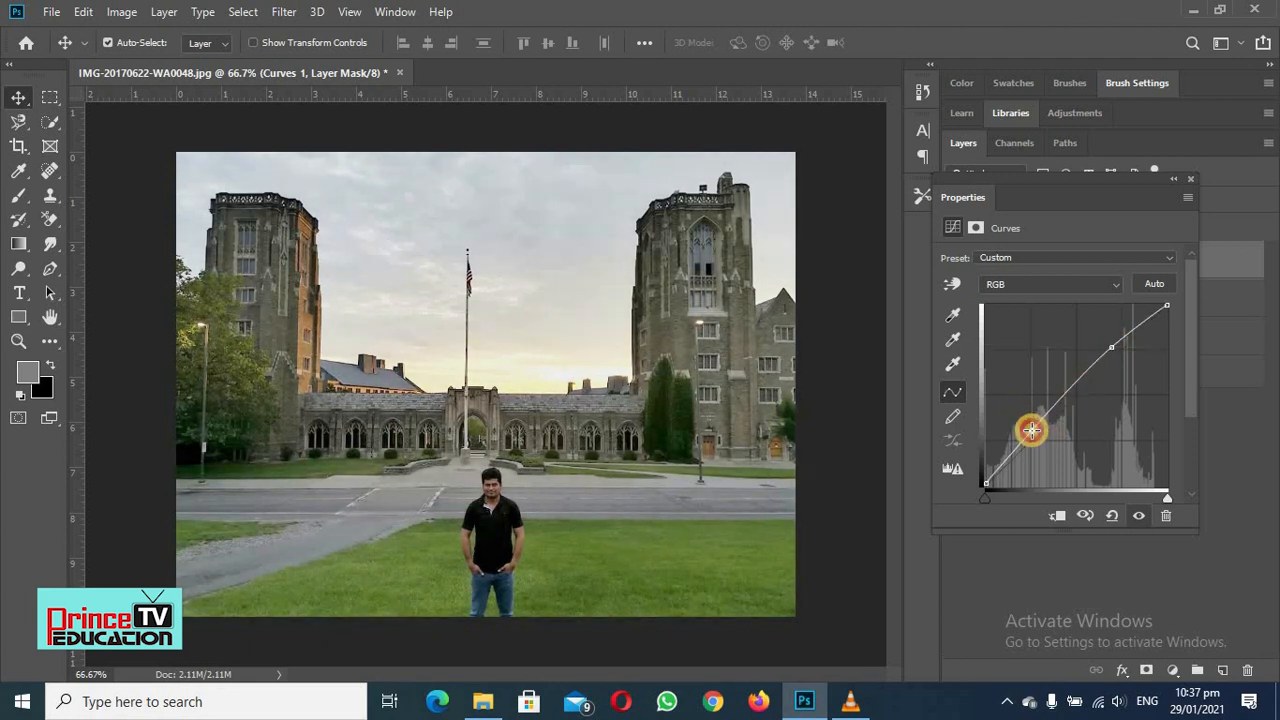
drag(1031, 430, 1041, 438)
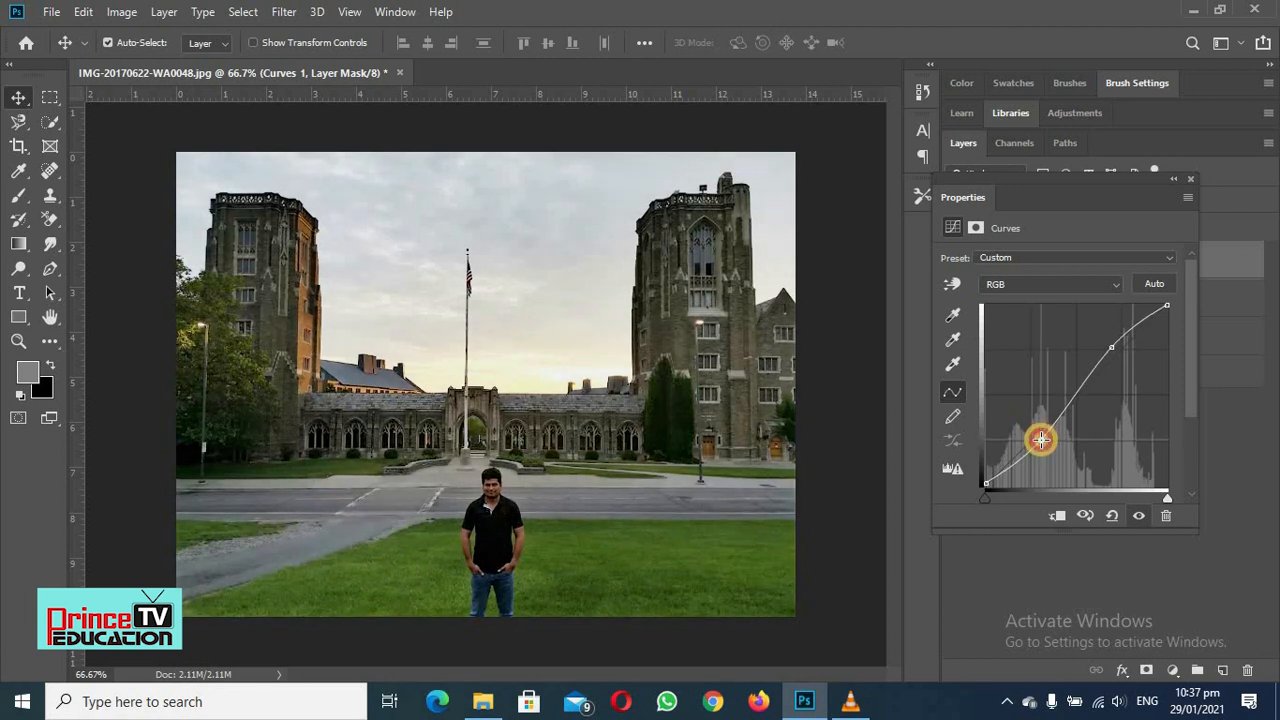
drag(1041, 439, 1041, 438)
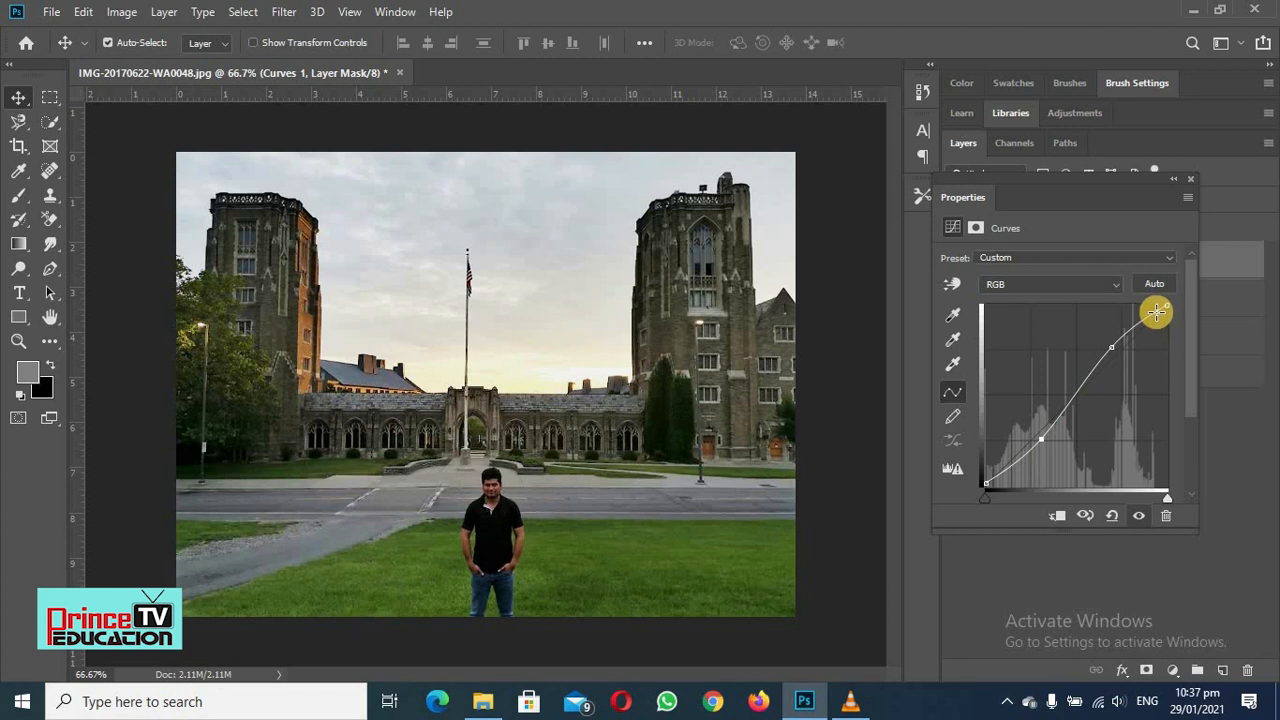
Nudge the upper point of the Curves layer's RGB curve slightly toward the midtones
click(1110, 344)
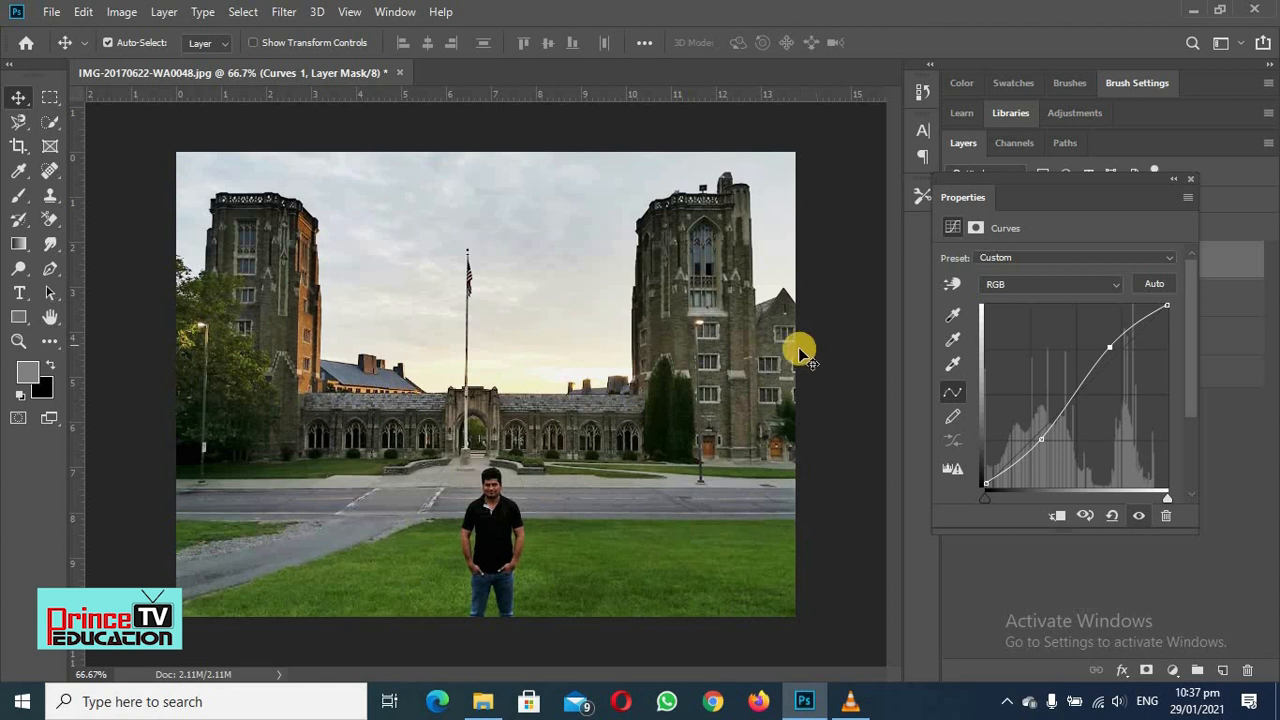
click(952, 290)
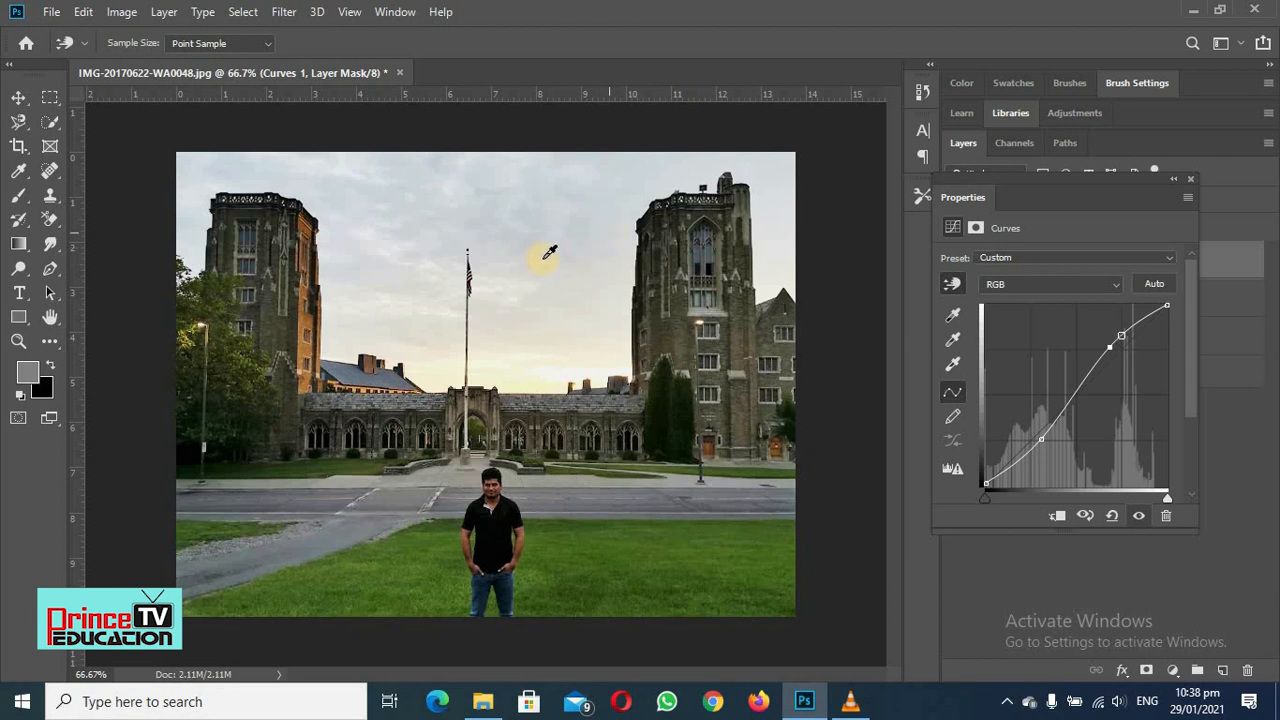
click(957, 283)
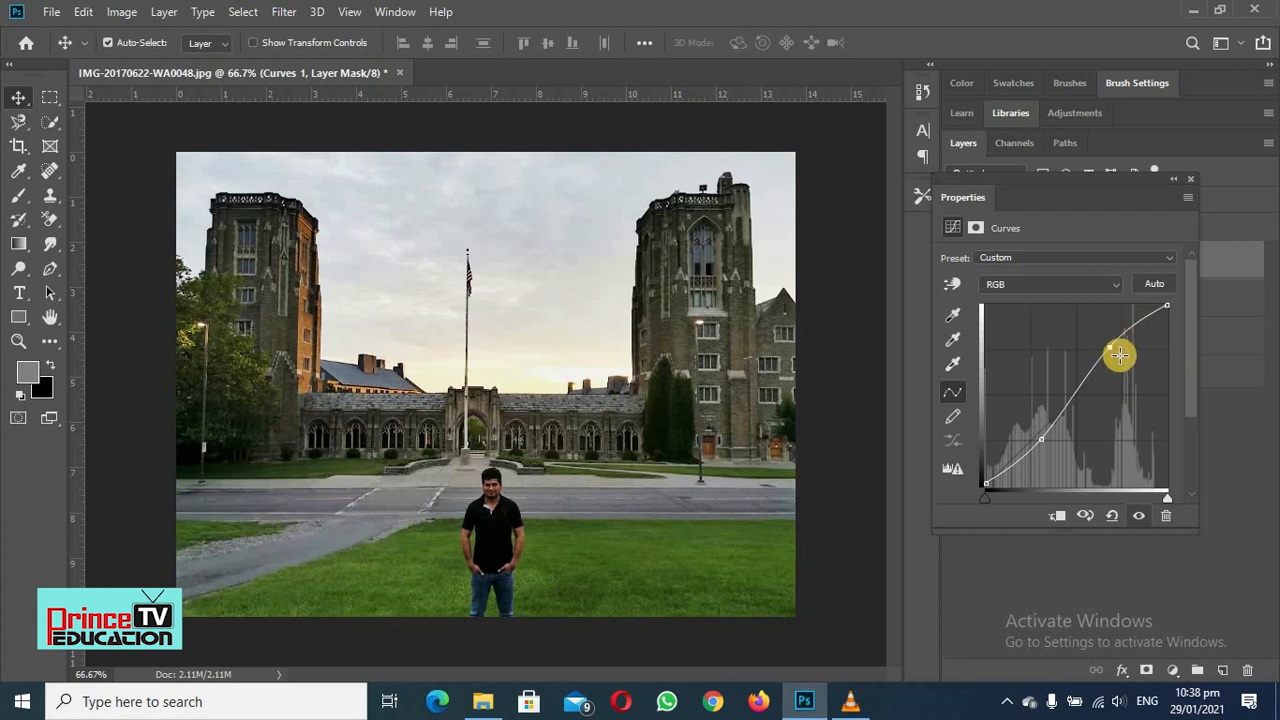
Reselect the Curves 1 adjustment layer and reopen its curve settings
click(531, 272)
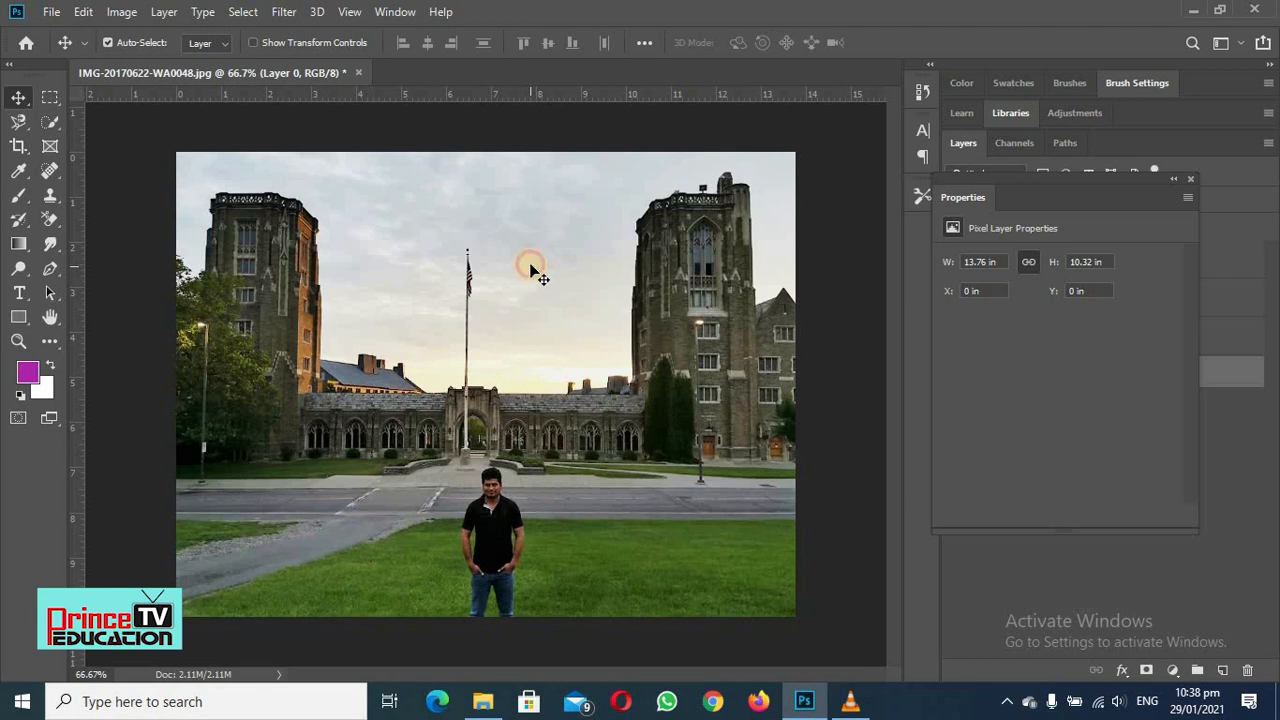
mouse_move(531, 270)
mouse_down()
mouse_move(538, 248)
mouse_move(531, 268)
mouse_up()
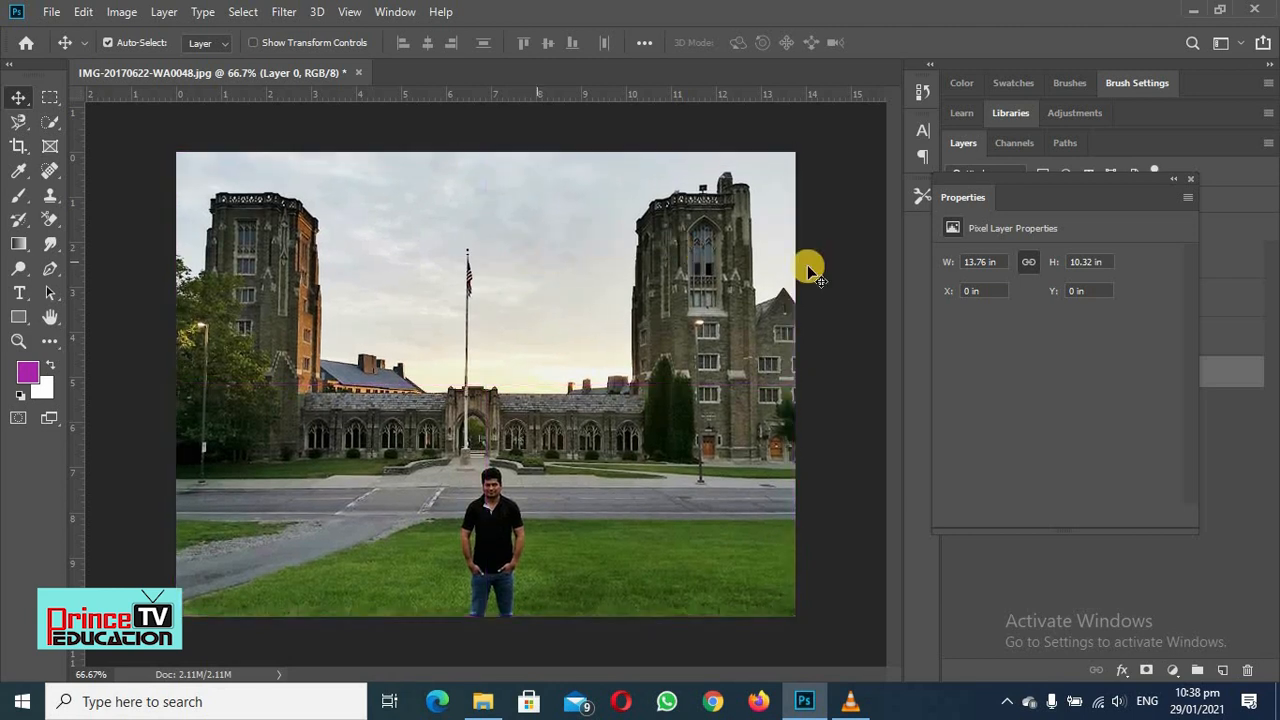
click(1184, 180)
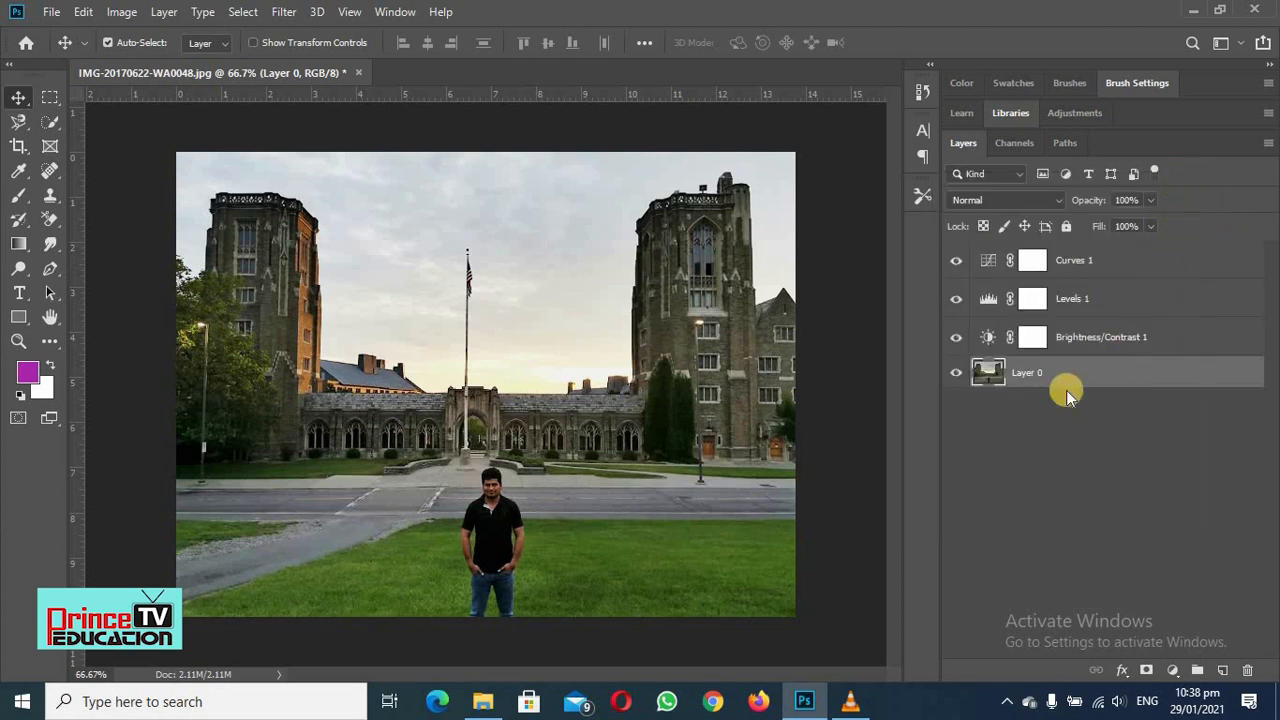
click(1070, 262)
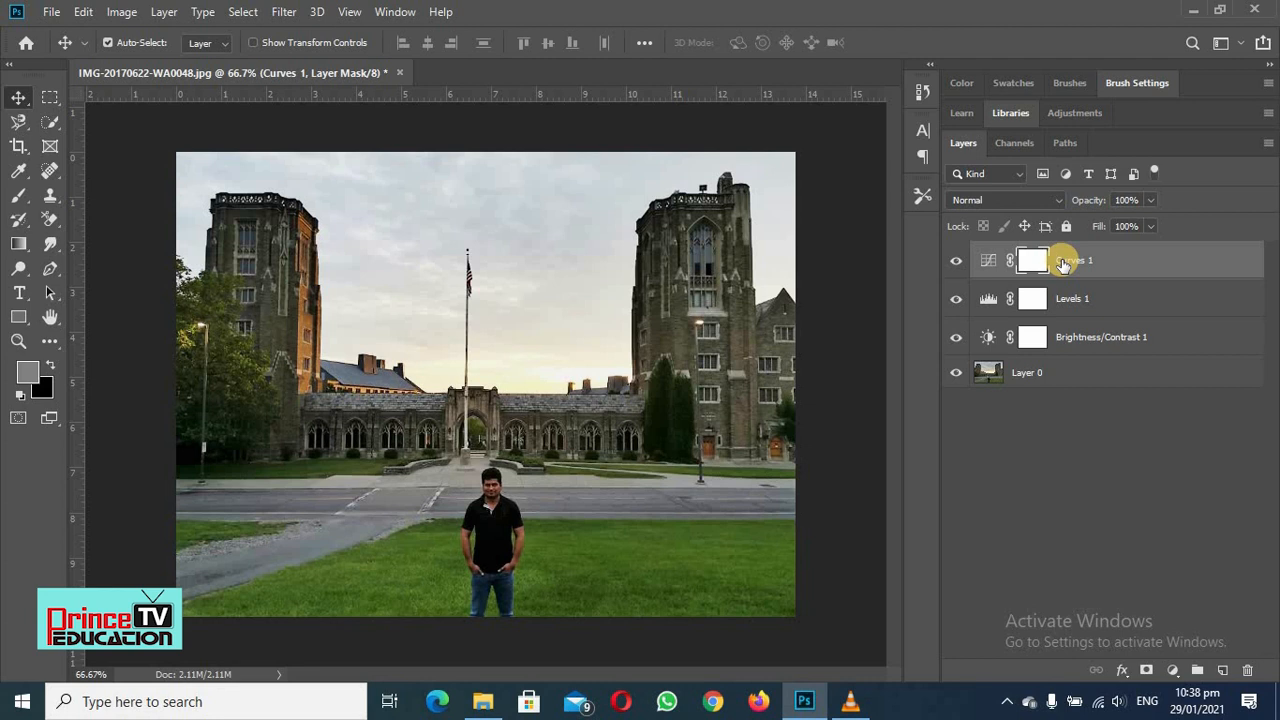
click(987, 266)
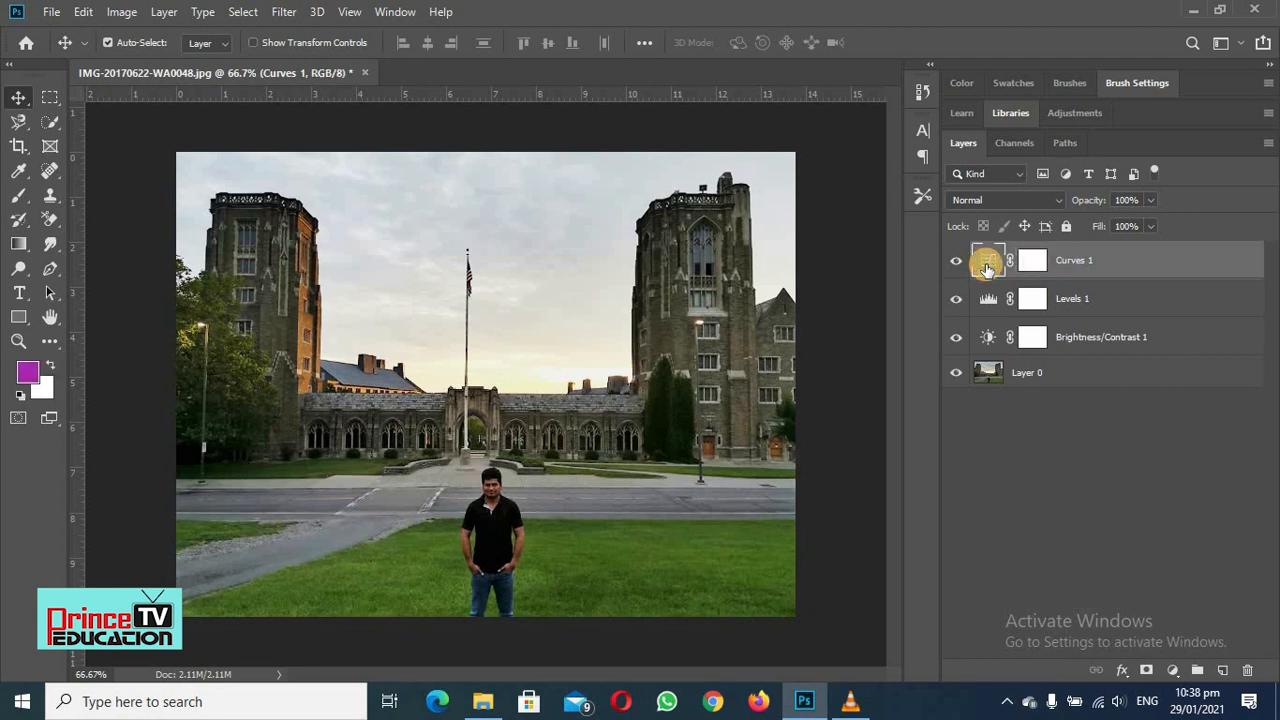
double_click(987, 266)
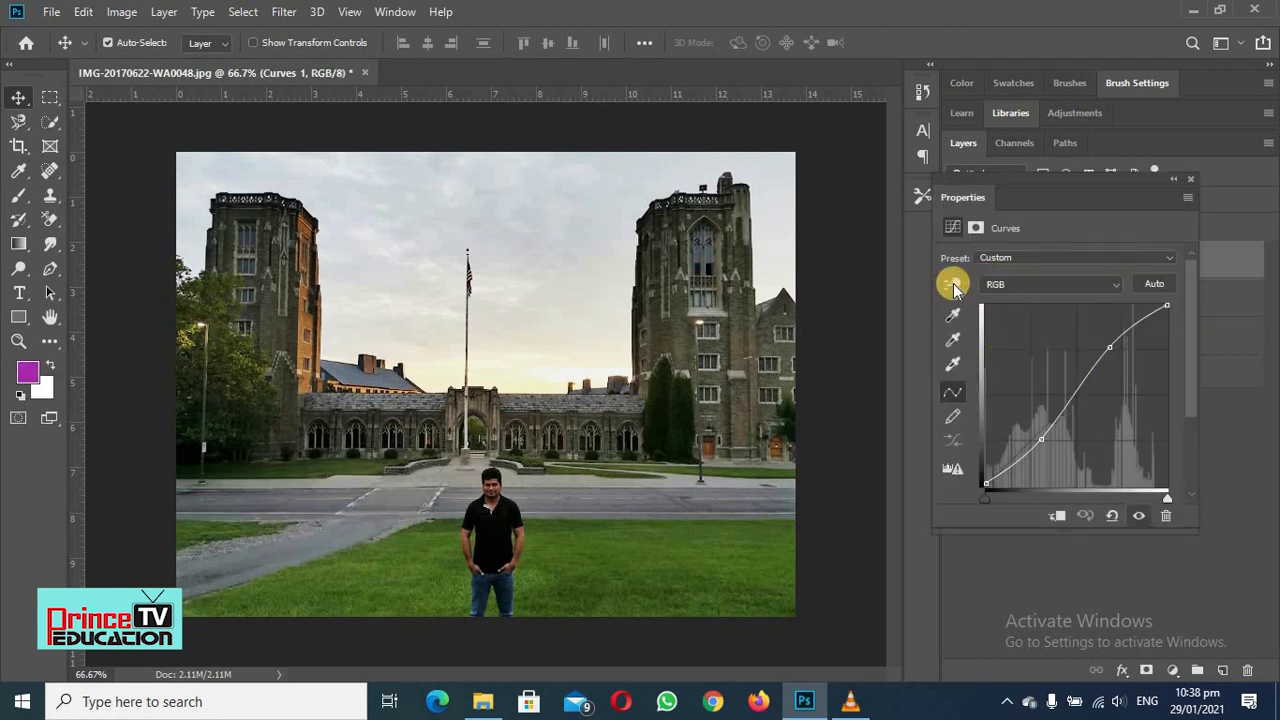
Try to reshape the RGB curve by sampling the sky with the on-image adjustment tool
click(953, 286)
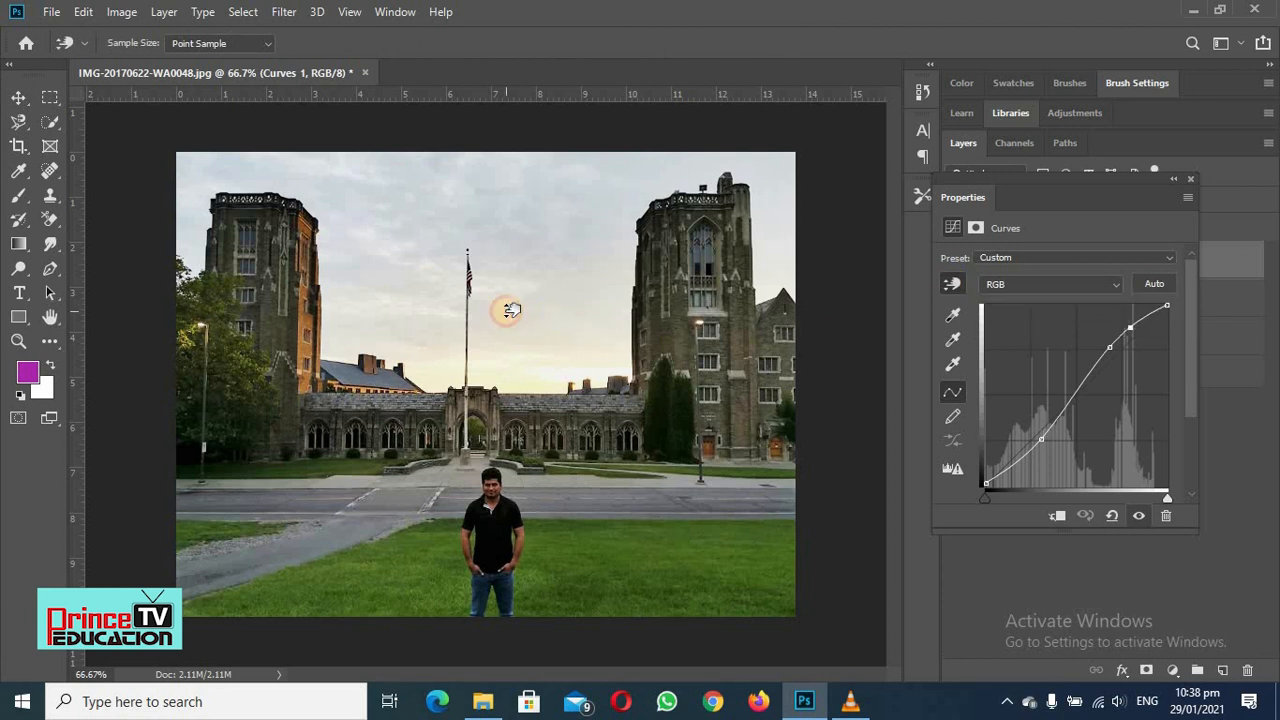
drag(512, 308, 555, 204)
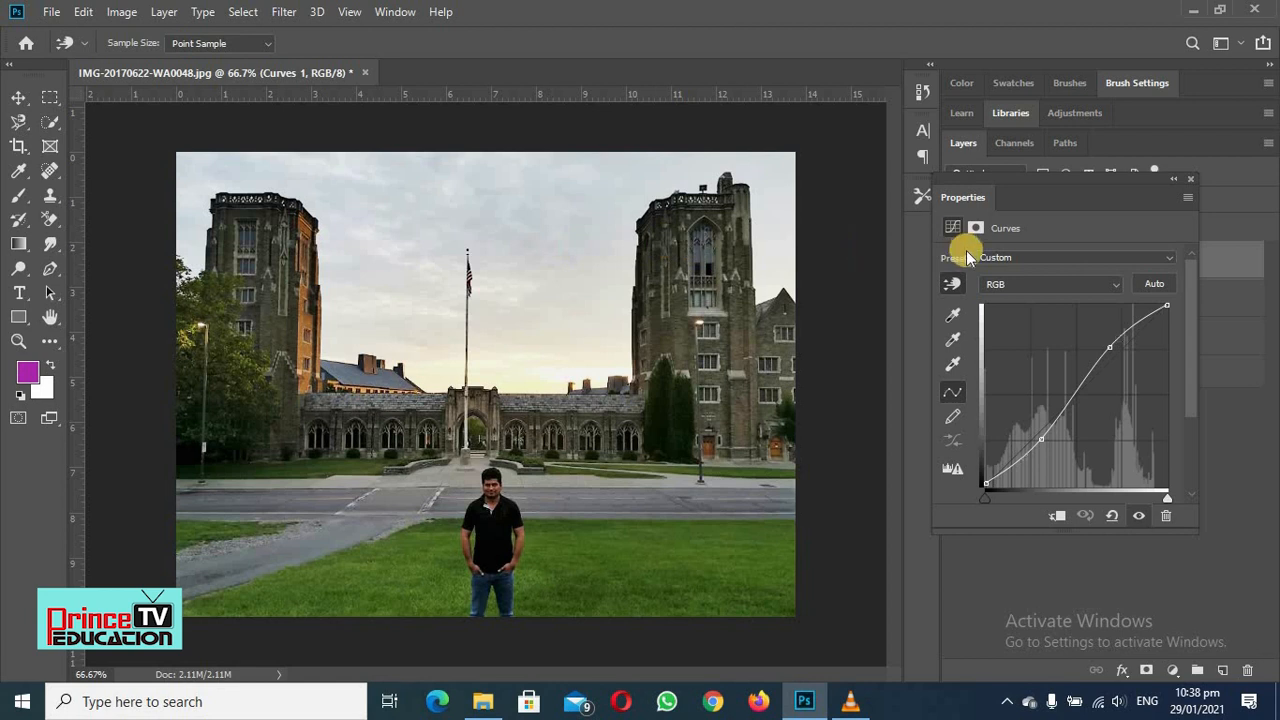
click(917, 269)
key(v)
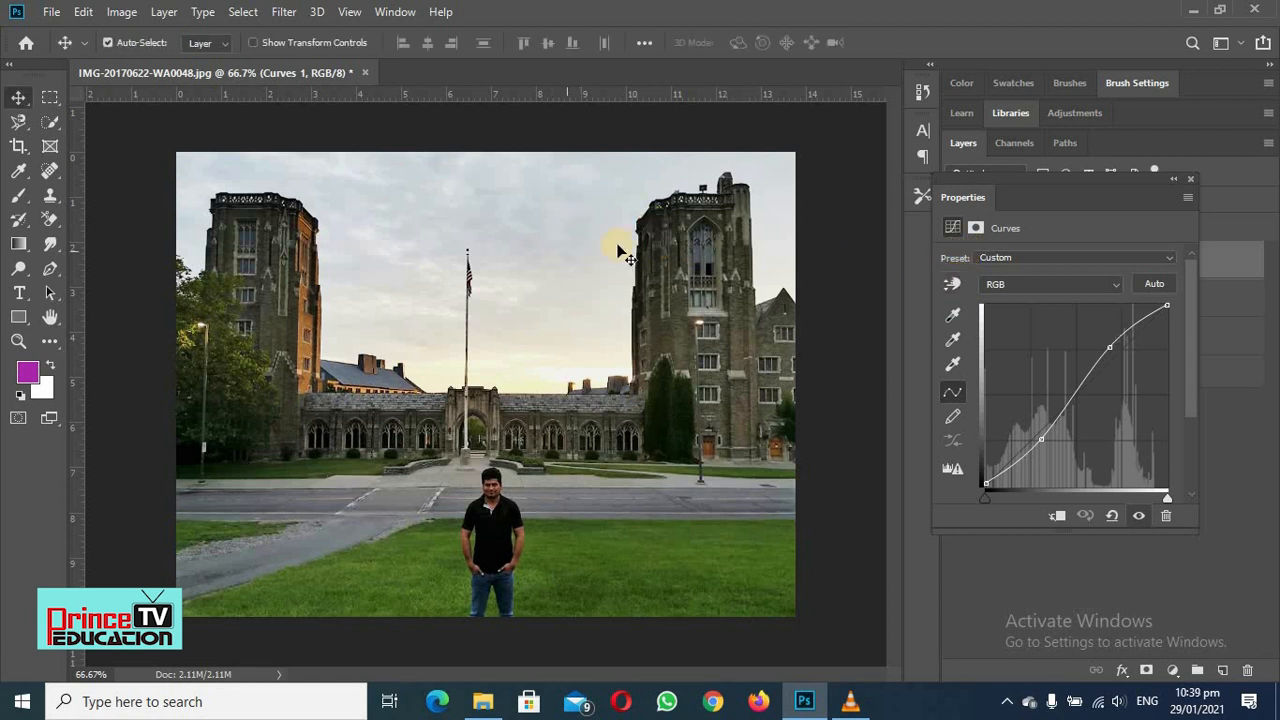
Brighten the sky by raising its sampled tones on the RGB curve with the on-image adjustment tool
click(951, 285)
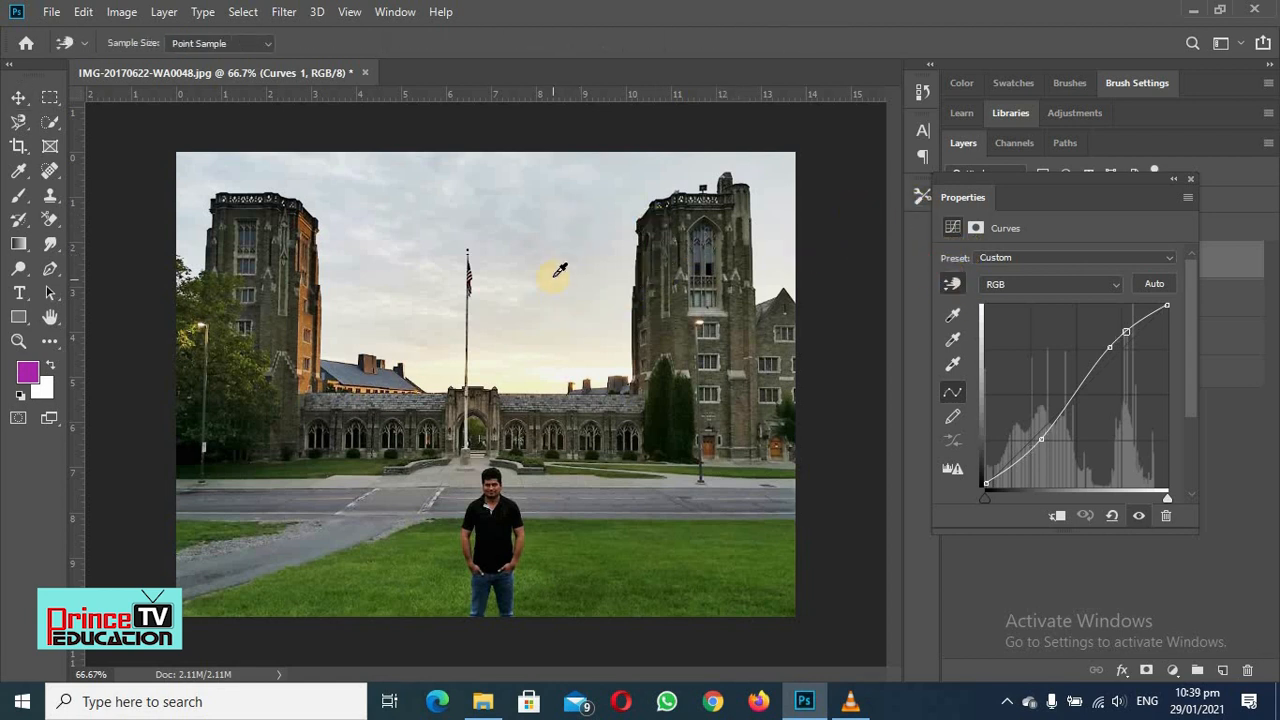
mouse_move(557, 272)
mouse_down()
mouse_move(566, 228)
mouse_move(558, 271)
mouse_move(560, 257)
mouse_up()
key(ctrl+z)
Darken the trees beside the left tower and brighten the right tower's stonework with the on-image curve adjustment, and close the curve settings
drag(230, 372, 236, 405)
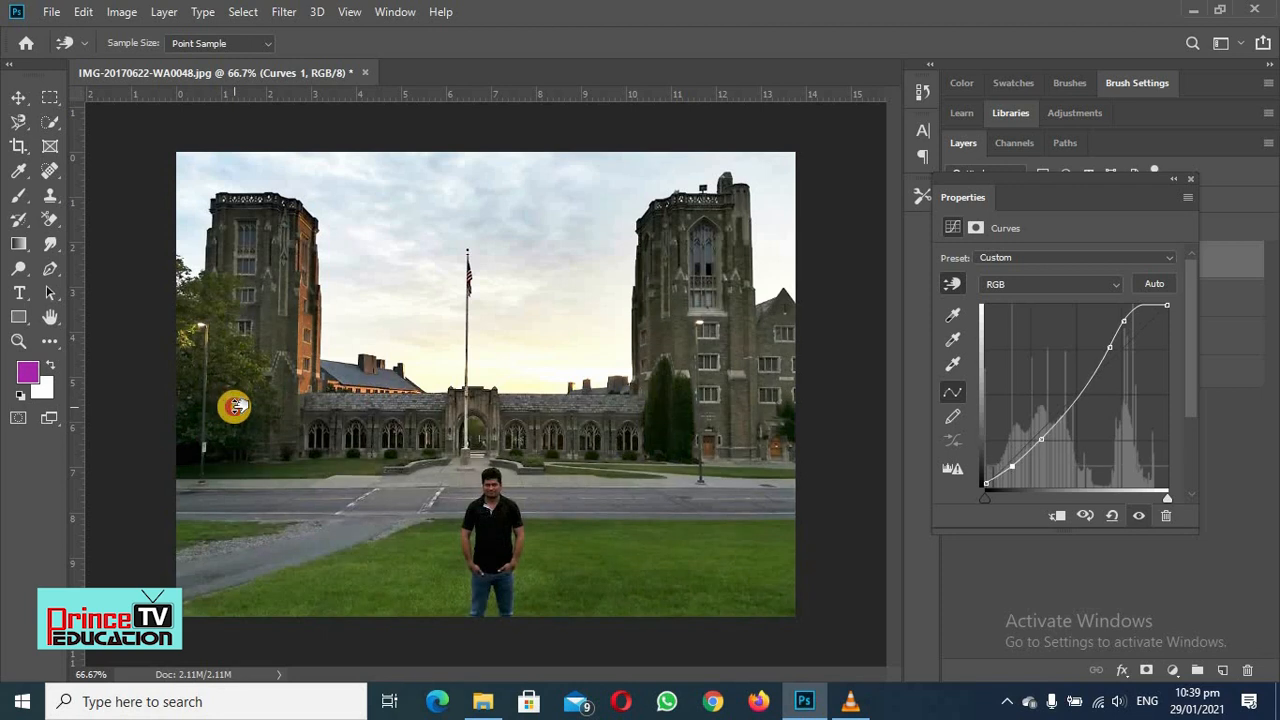
click(726, 231)
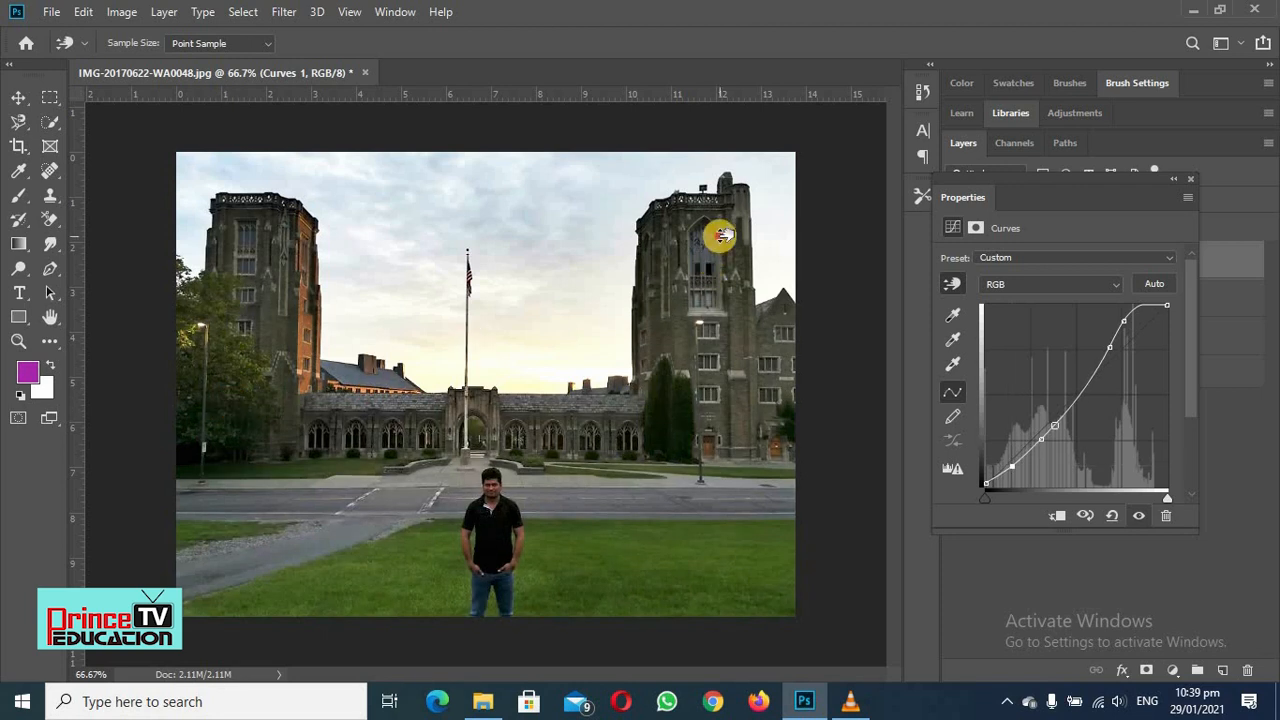
mouse_move(722, 235)
mouse_down()
mouse_move(718, 248)
mouse_move(724, 221)
mouse_up()
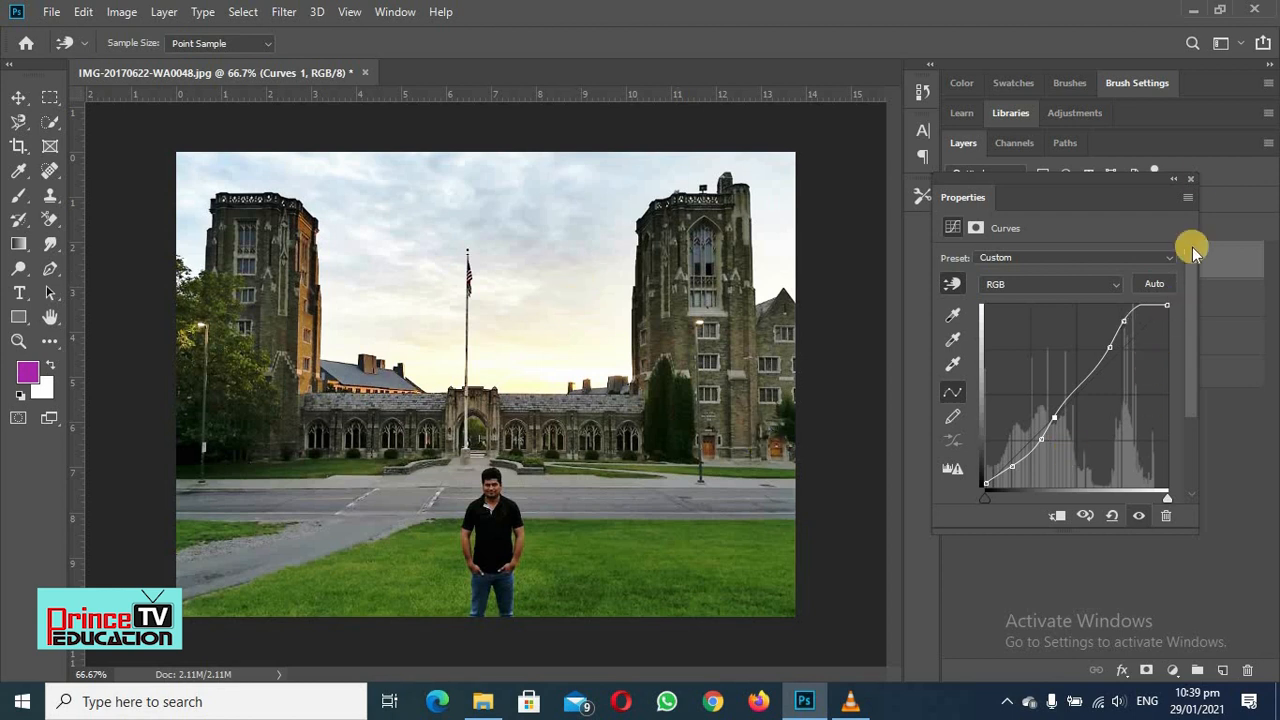
click(1186, 183)
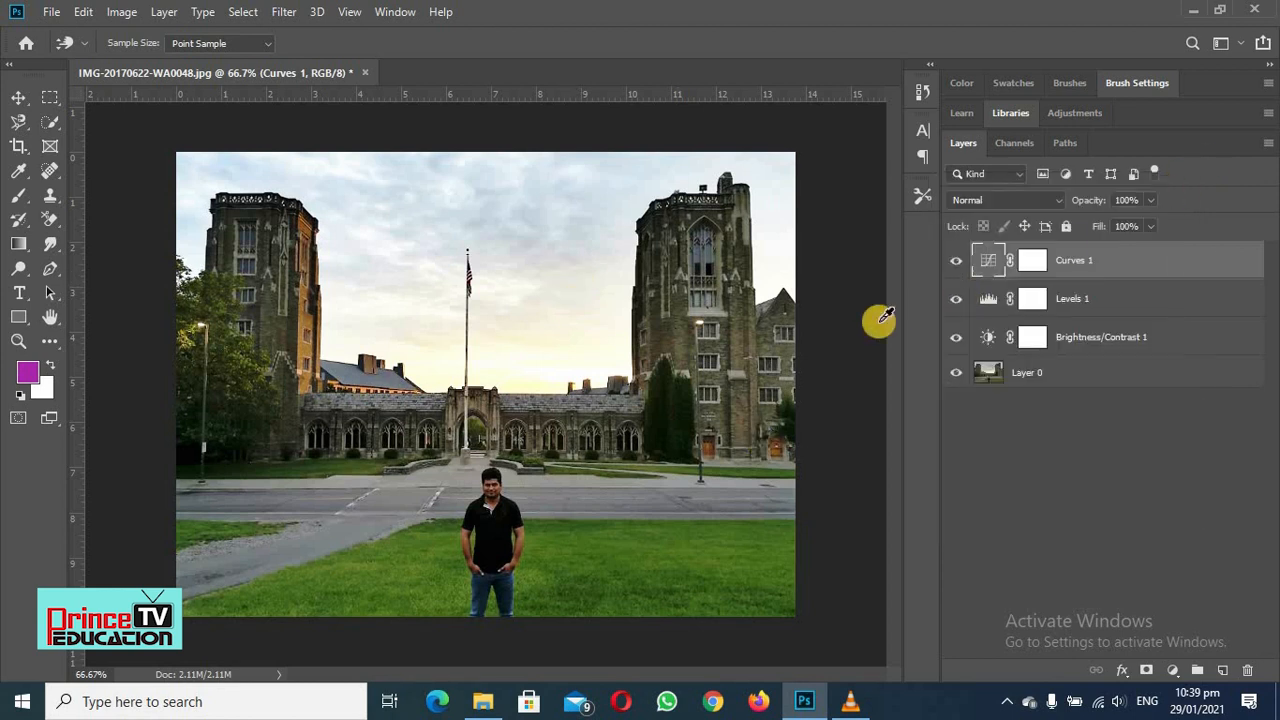
Toggle the visibility of the Curves and Levels layers to compare their effects, leaving both visible
click(955, 261)
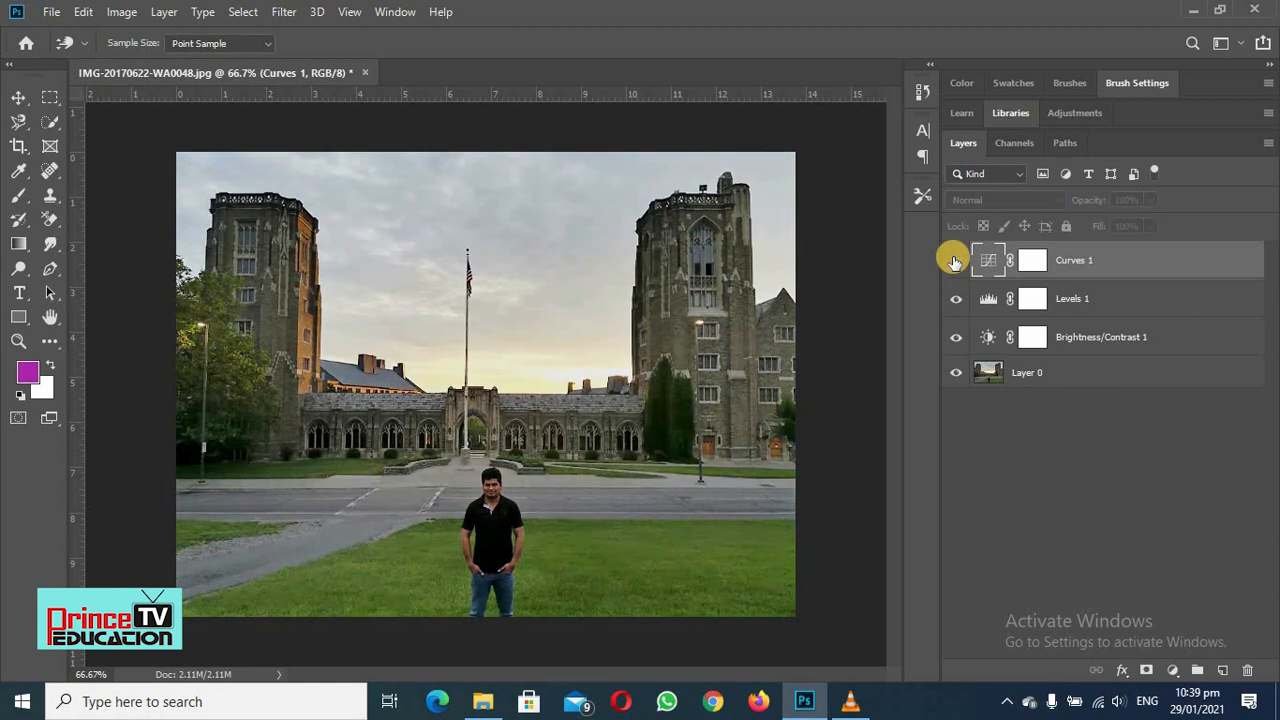
click(954, 261)
click(951, 261)
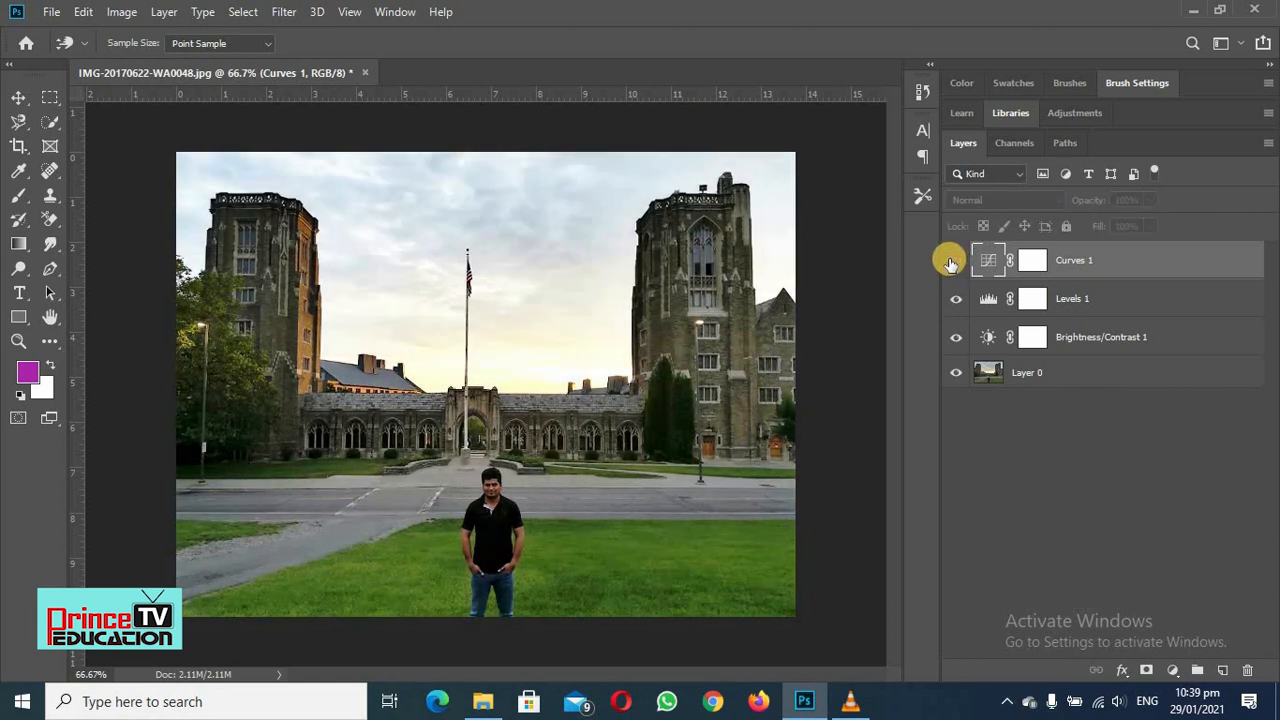
click(950, 261)
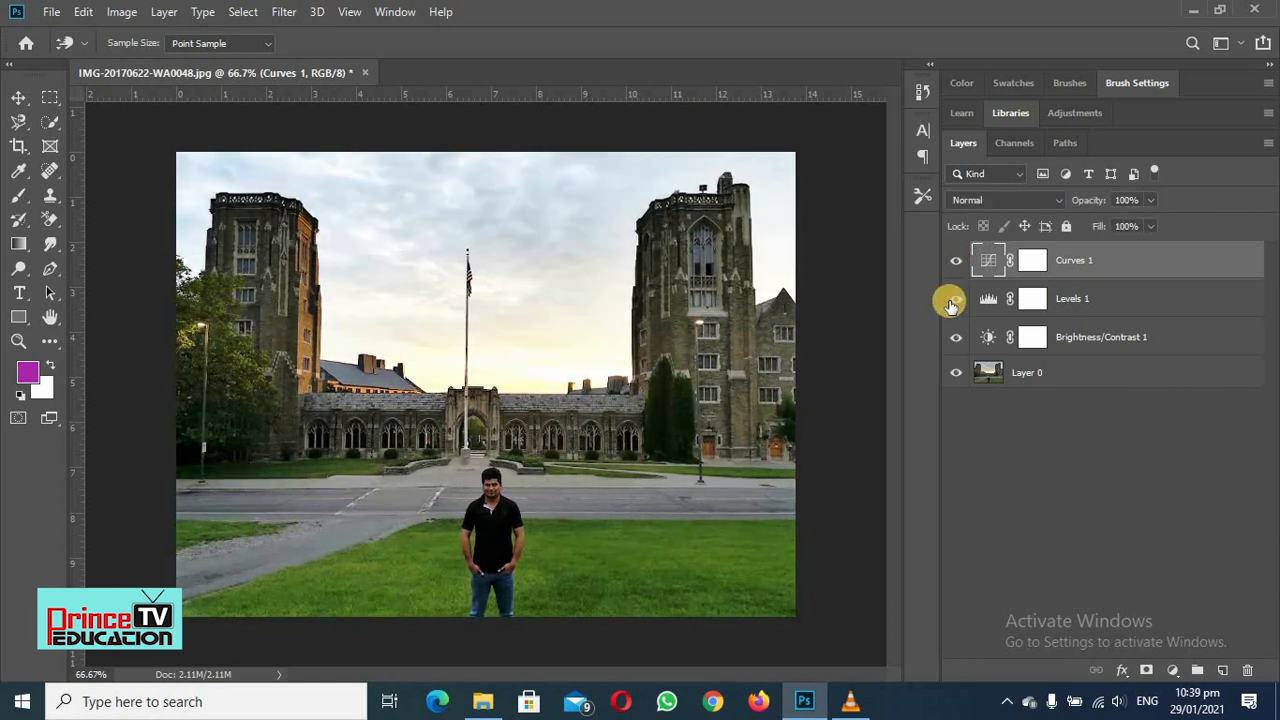
click(956, 300)
click(956, 300)
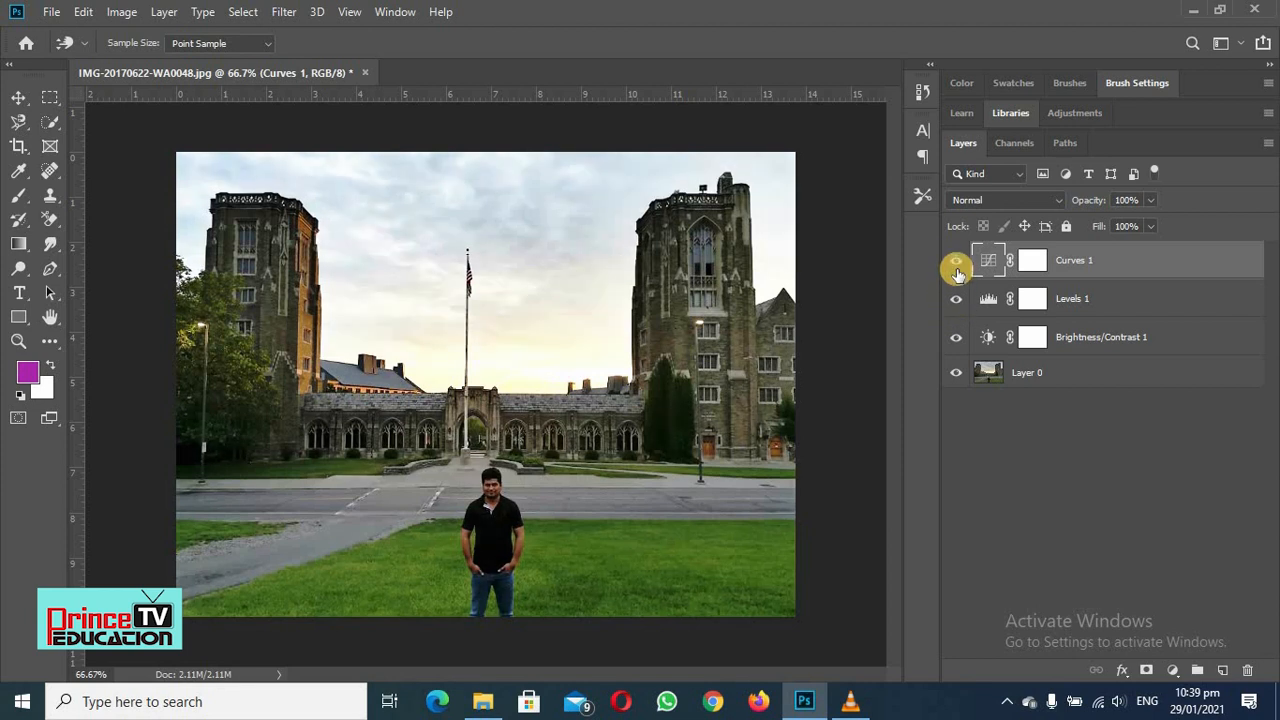
Hide all three adjustment layers, and show Brightness/Contrast, Levels and Curves again one by one to compare their combined effect
drag(956, 265, 953, 343)
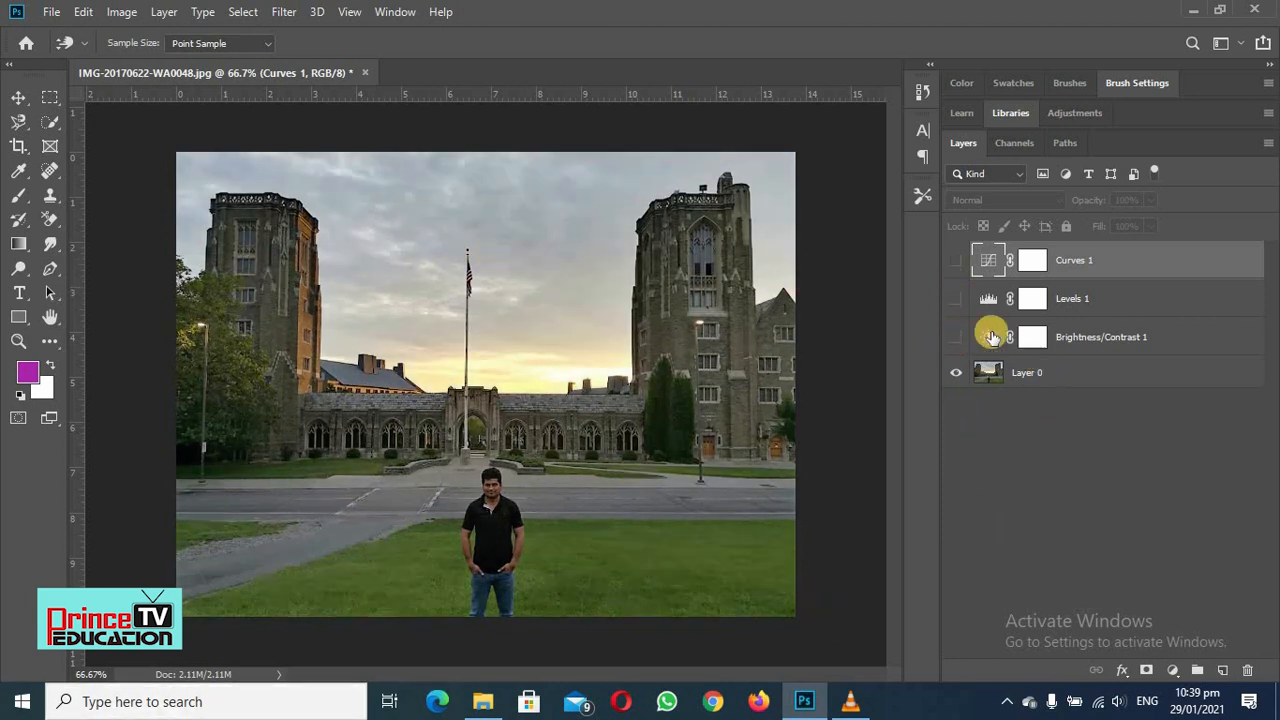
click(955, 338)
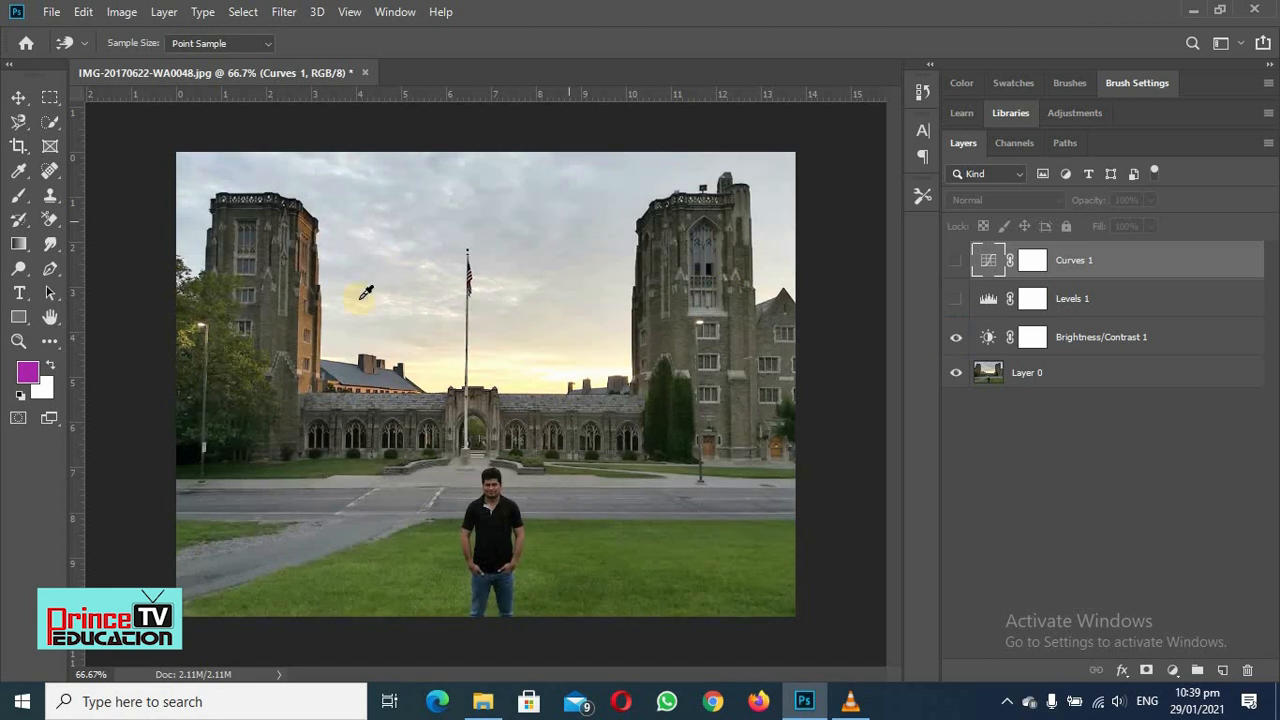
click(955, 300)
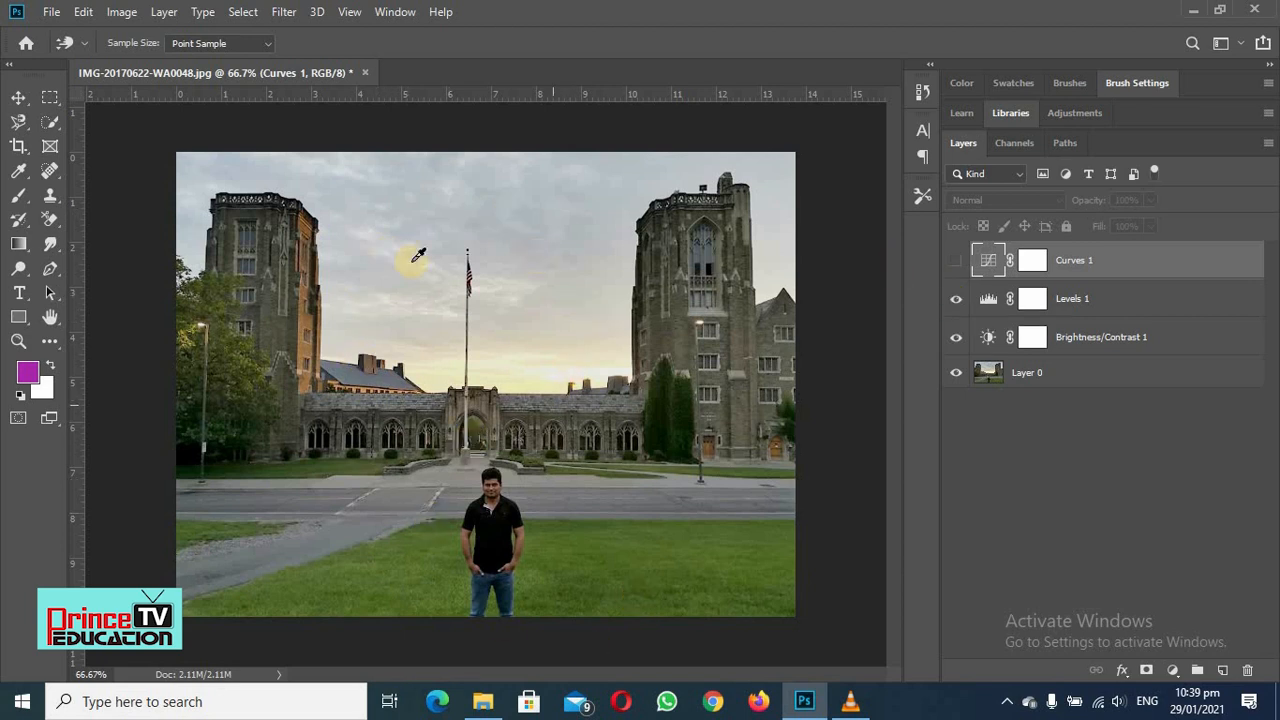
click(955, 260)
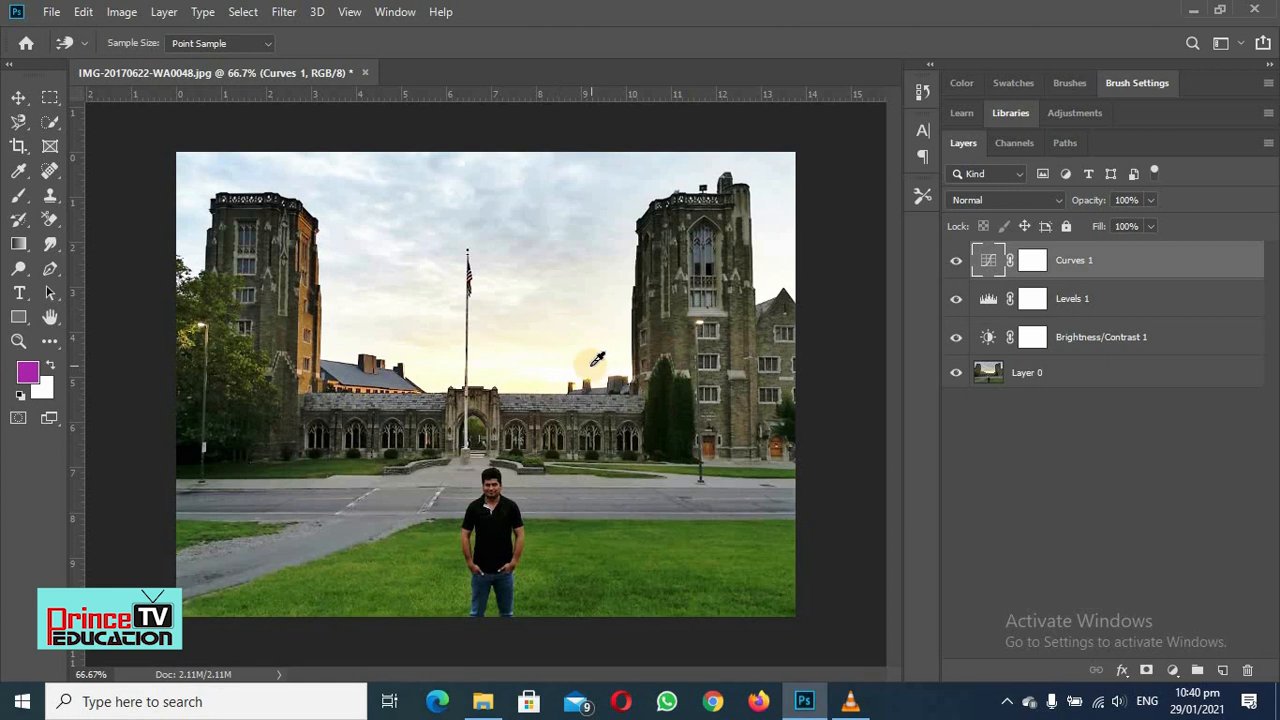